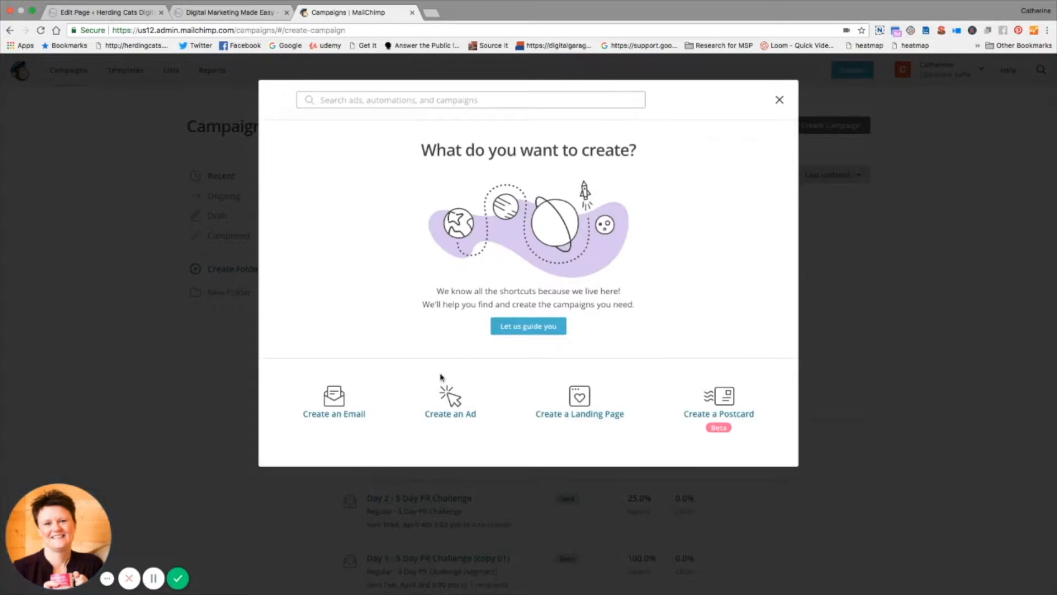
Step: Create an automated welcome email campaign named "Welcome message" for the "Guide to starting your email list" list
{"action": "left_click", "coordinate": [334, 401]}
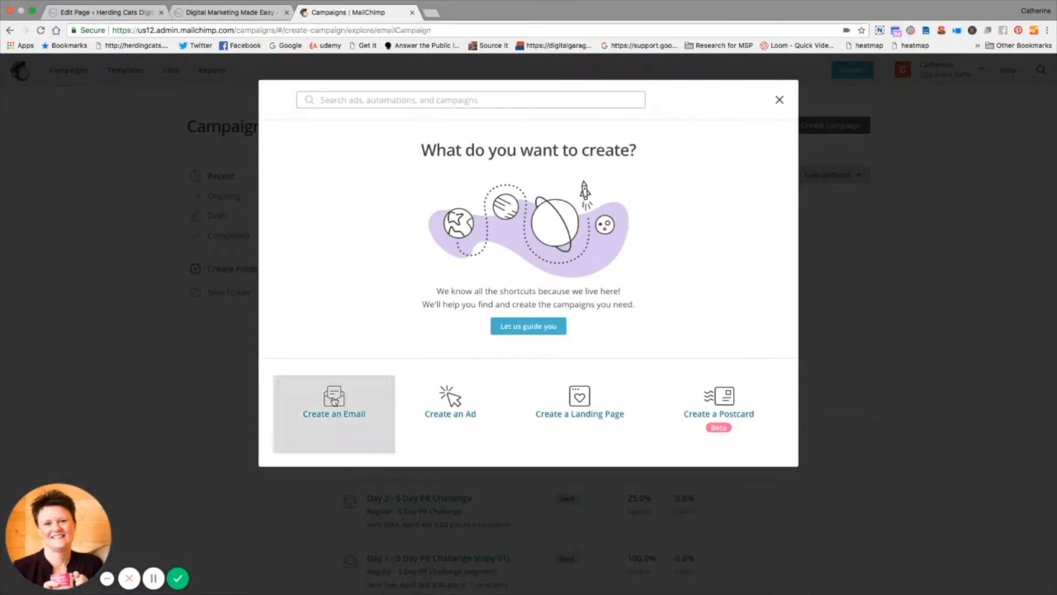
{"action": "left_click", "coordinate": [496, 141]}
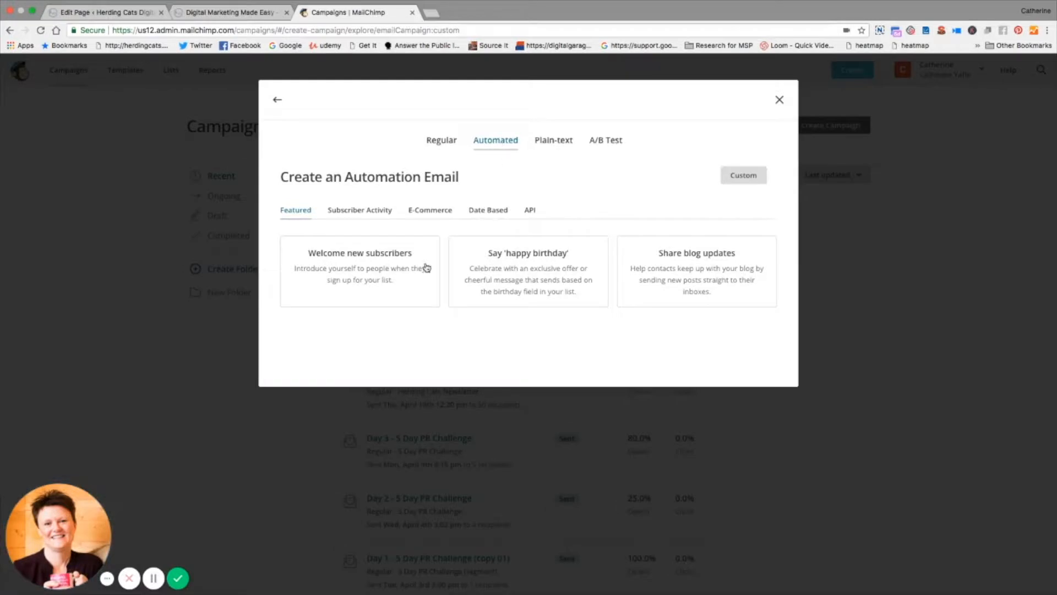
{"action": "left_click", "coordinate": [359, 264]}
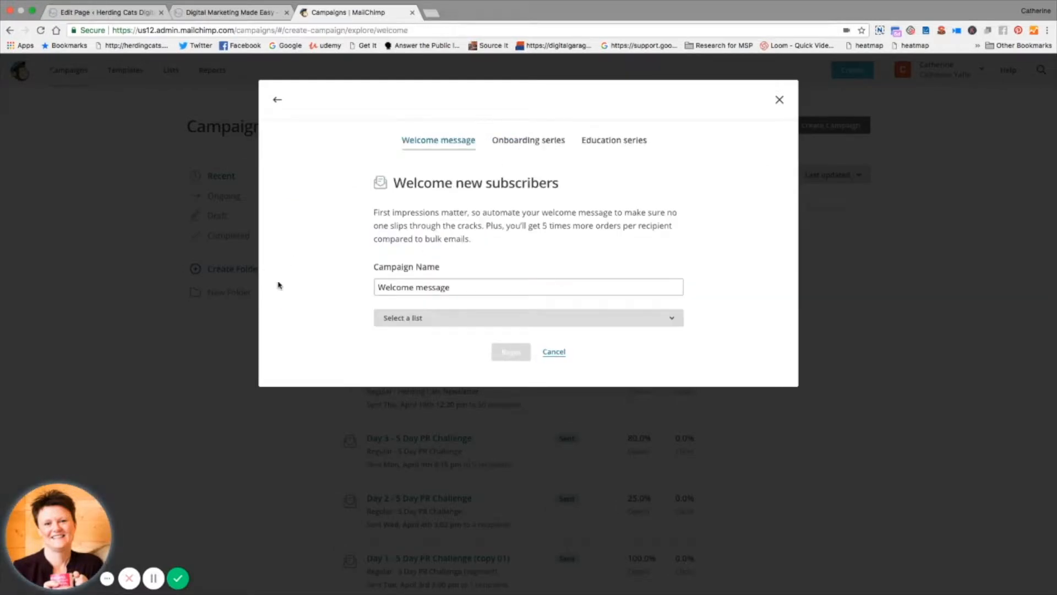
{"action": "left_click", "coordinate": [461, 321]}
{"action": "left_click", "coordinate": [434, 369]}
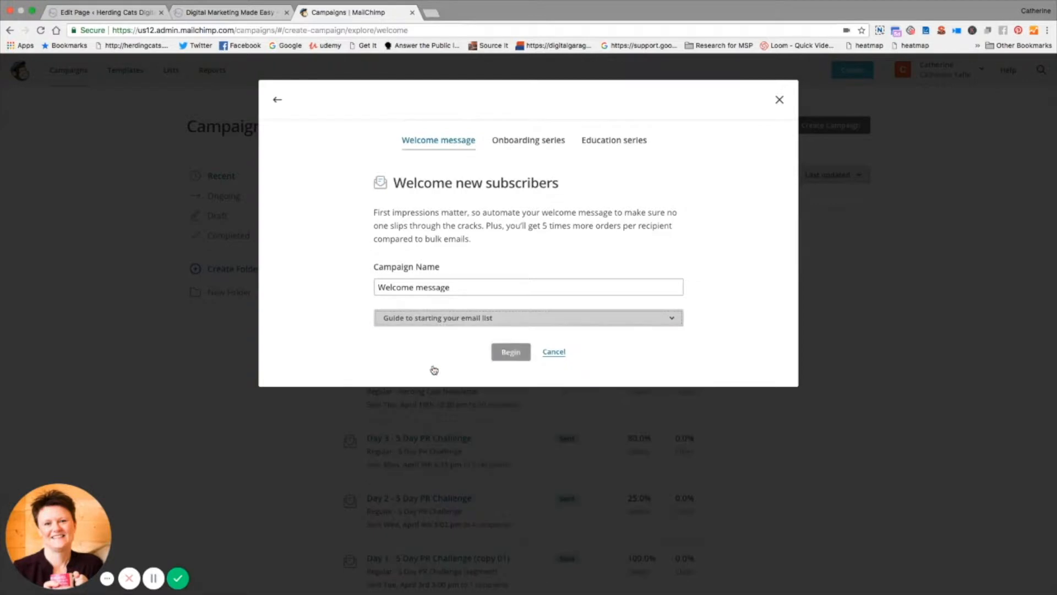
{"action": "left_click", "coordinate": [516, 357]}
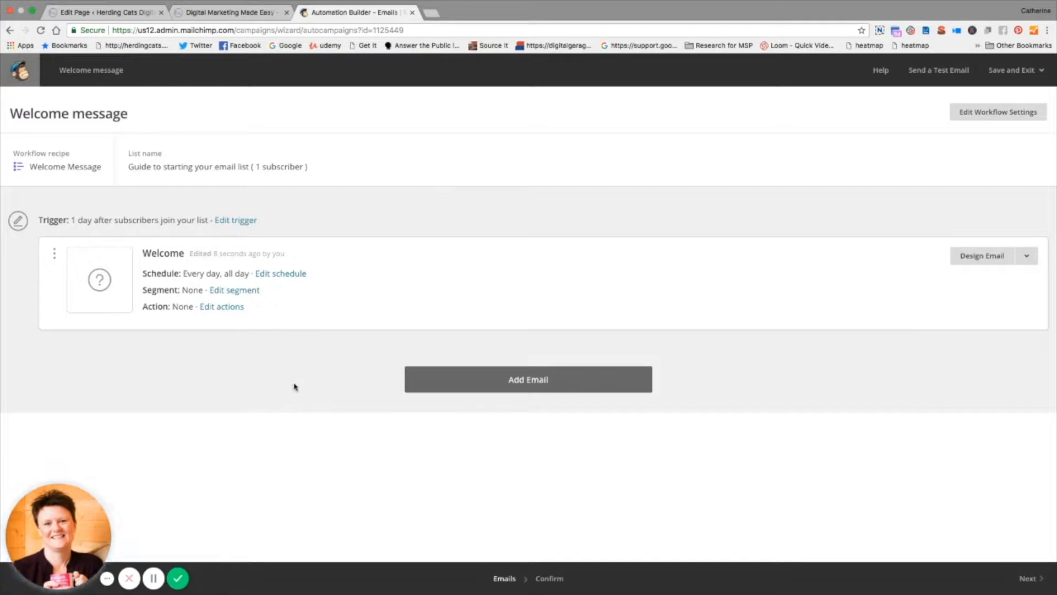
Step: Set the workflow trigger's delay to immediately after signup and update the trigger
{"action": "left_click", "coordinate": [238, 222]}
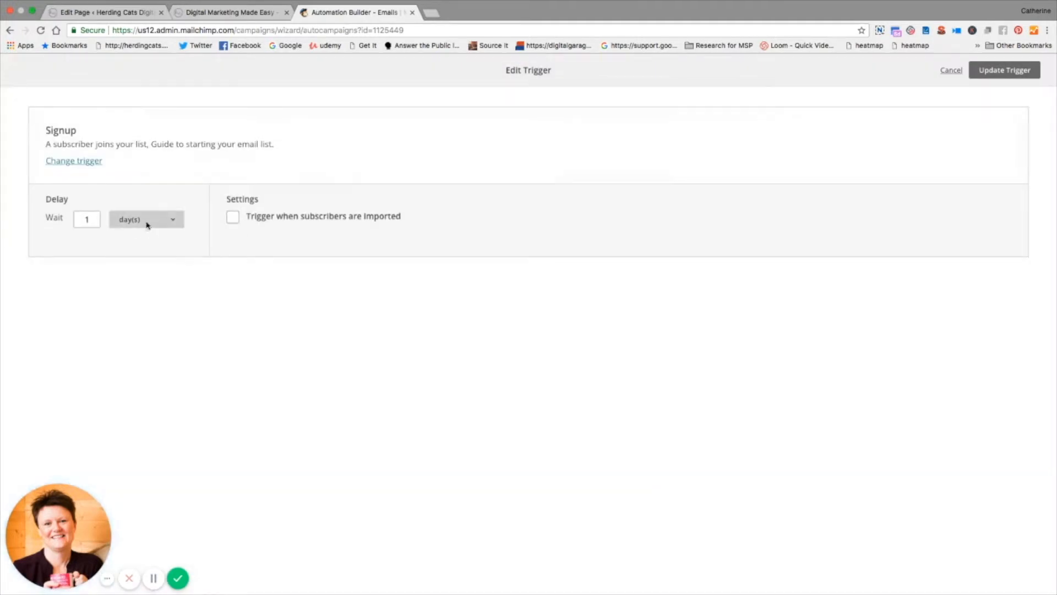
{"action": "left_click", "coordinate": [158, 200]}
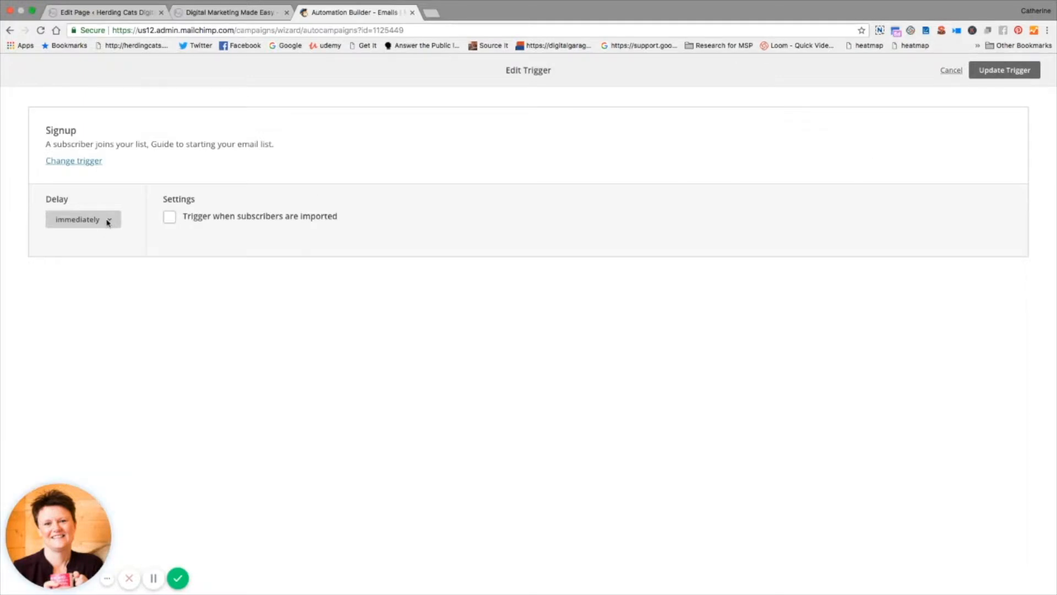
{"action": "left_click", "coordinate": [999, 73]}
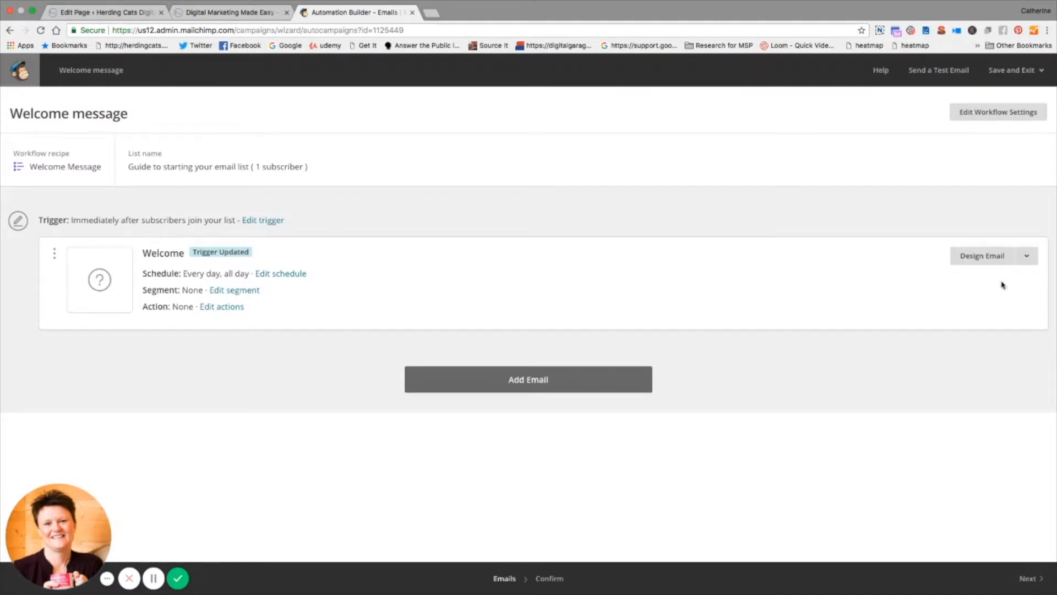
Step: Start designing the Welcome email and rename it "Welcome email to Guide to starting email list"
{"action": "left_click", "coordinate": [980, 261]}
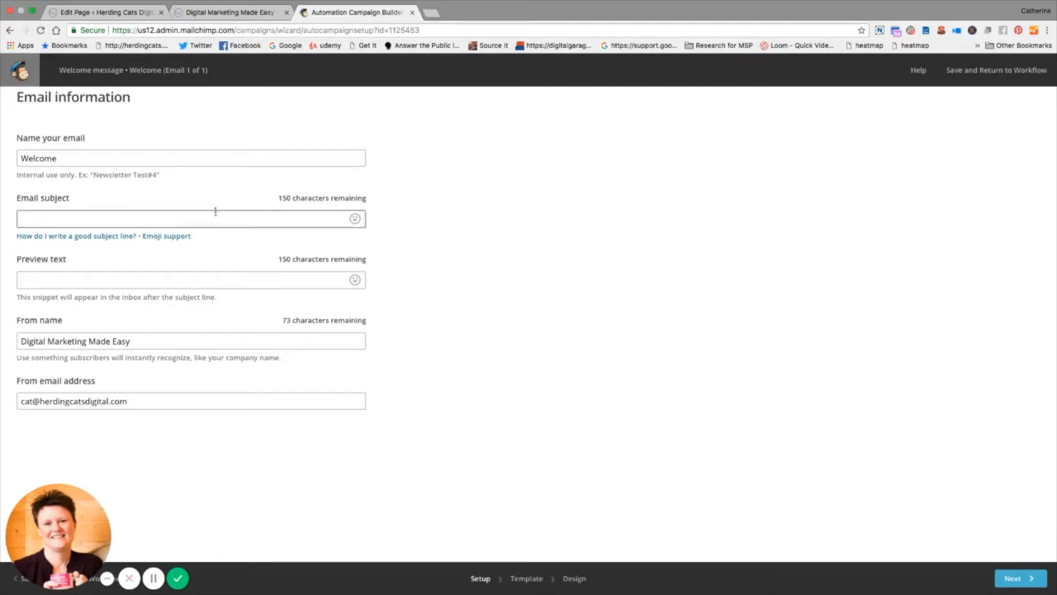
{"action": "key", "text": "BackSpace"}
{"action": "key", "text": "BackSpace"}
{"action": "key", "text": "BackSpace"}
{"action": "key", "text": "BackSpace"}
{"action": "key", "text": "BackSpace"}
{"action": "key", "text": "BackSpace"}
{"action": "key", "text": "BackSpace"}
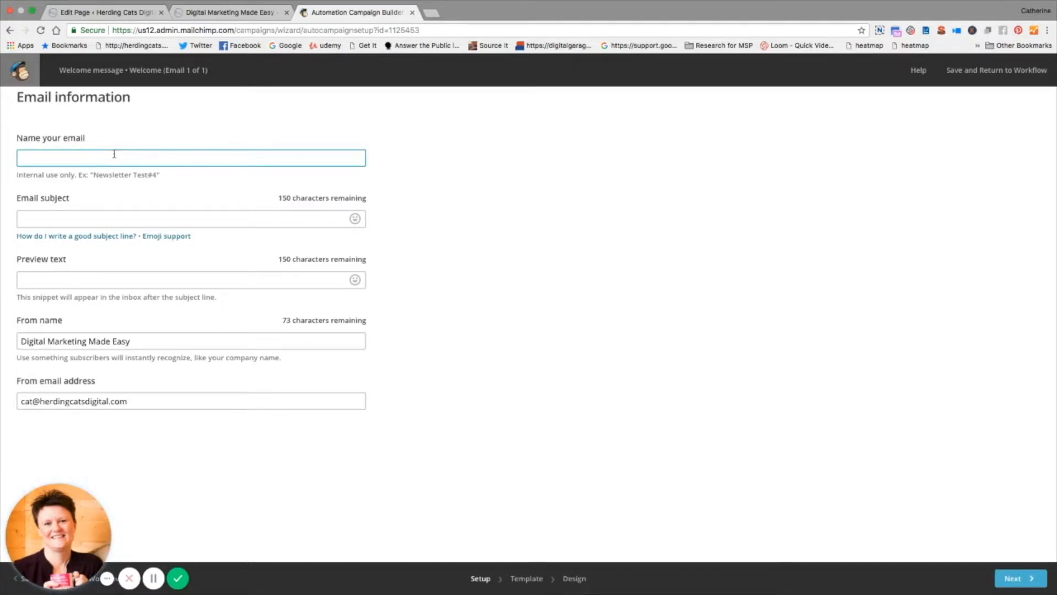
{"action": "type", "text": "Guide"}
{"action": "type", "text": "Welcome"}
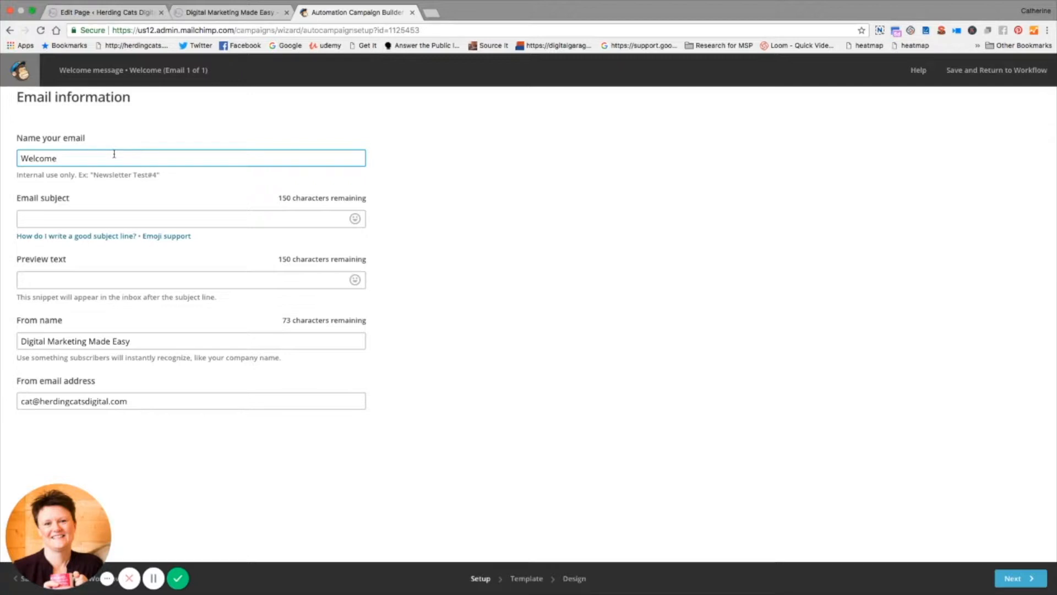
{"action": "type", "text": " email to Guide to starting email list"}
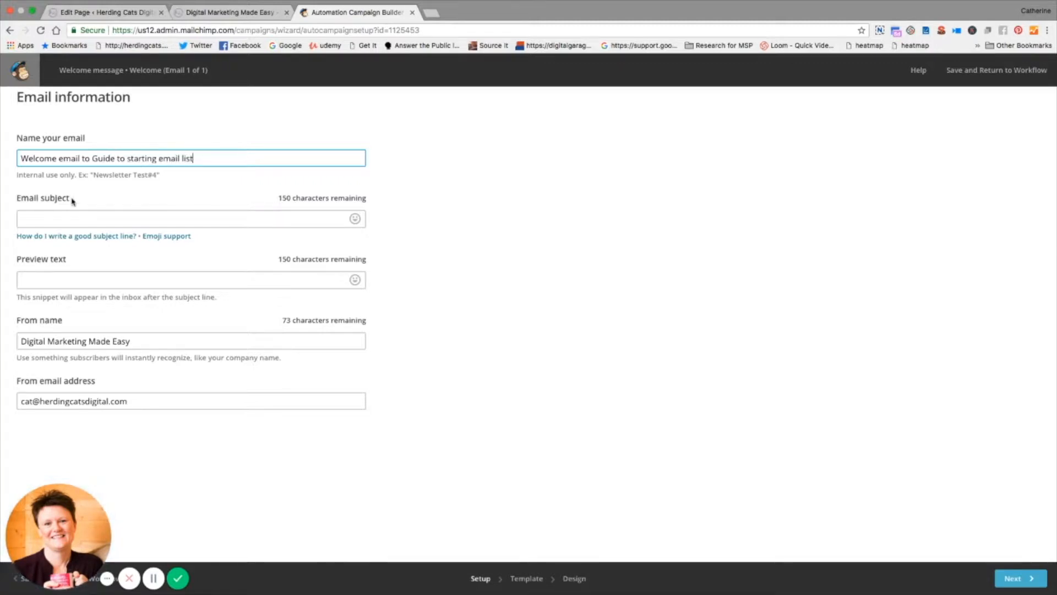
Step: Set the email subject to "Whoo hoo, it's here - you'll be creating lists in no time!" and continue to template selection
{"action": "left_click", "coordinate": [68, 216]}
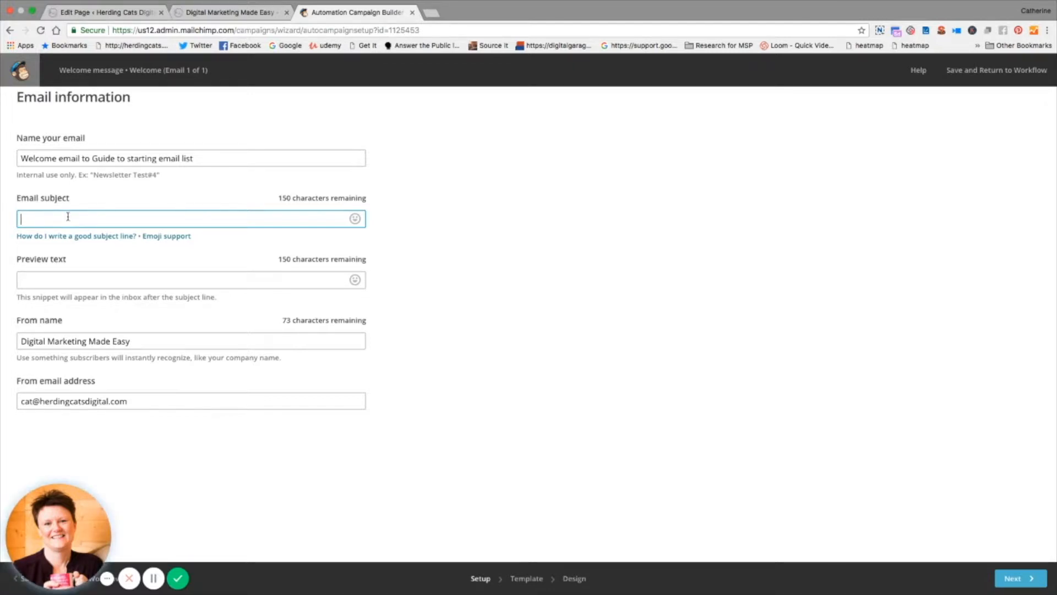
{"action": "type", "text": "W"}
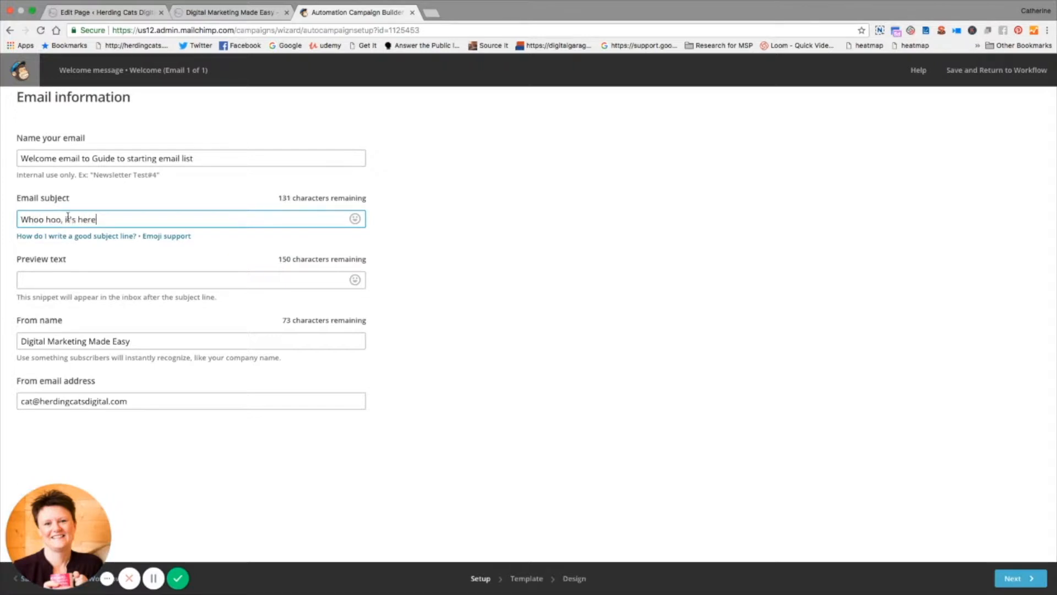
{"action": "type", "text": "hoo hoo, it's here - you'll be creating lists in no"}
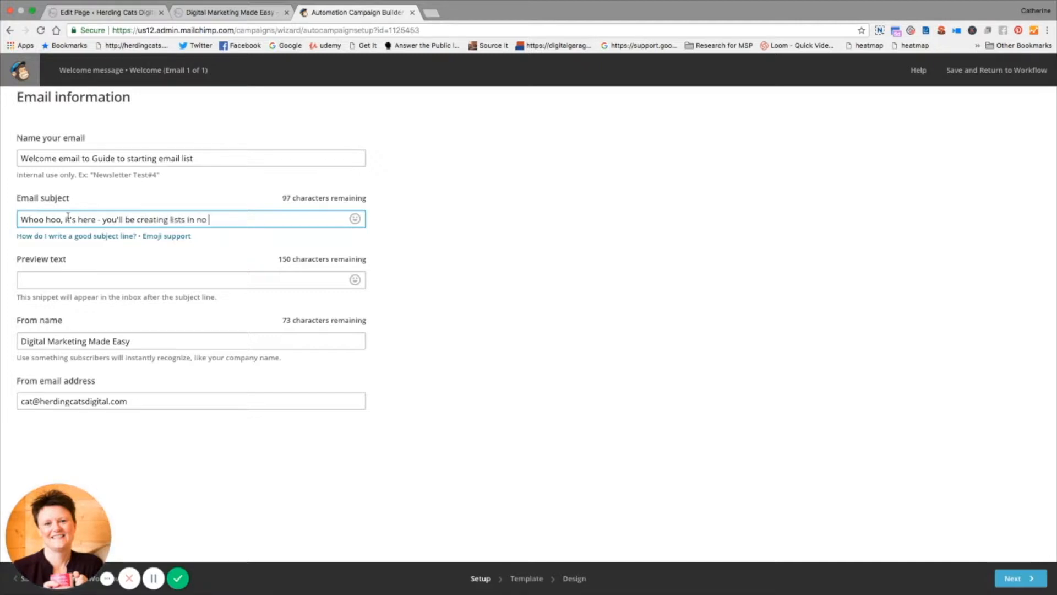
{"action": "type", "text": " time!"}
{"action": "left_click", "coordinate": [1019, 582]}
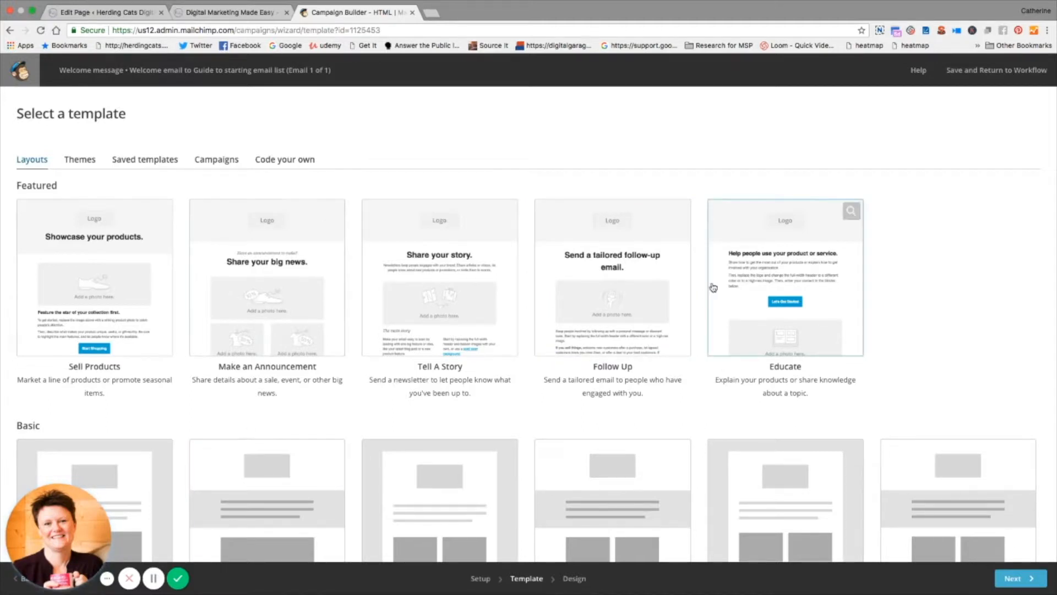
Step: Choose the Simple Text template from the basic layouts for the email
{"action": "scroll", "coordinate": [484, 449], "scroll_direction": "down", "scroll_amount": 4}
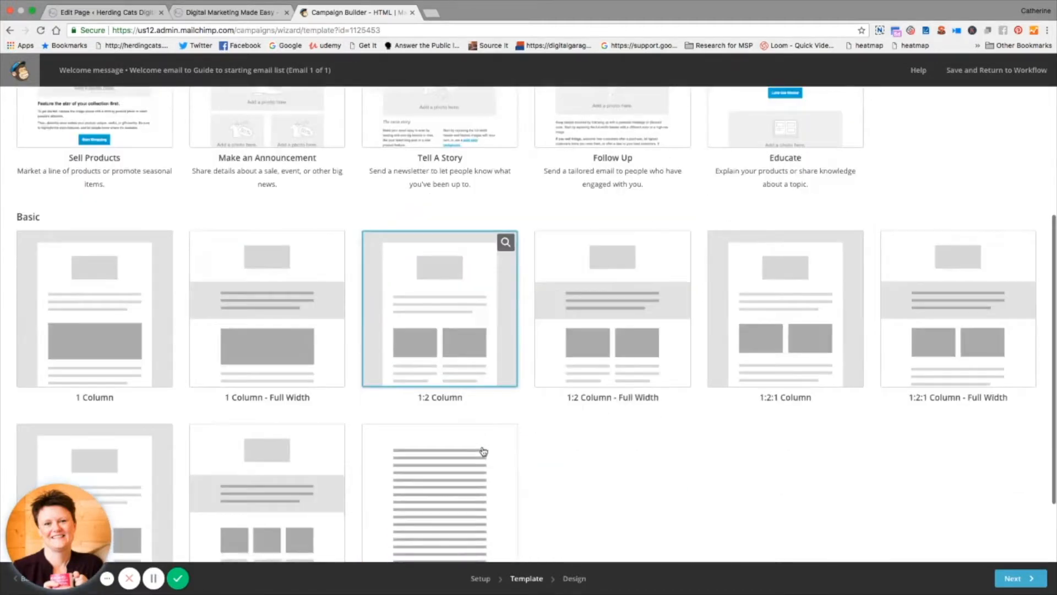
{"action": "scroll", "coordinate": [484, 451], "scroll_direction": "down", "scroll_amount": 2}
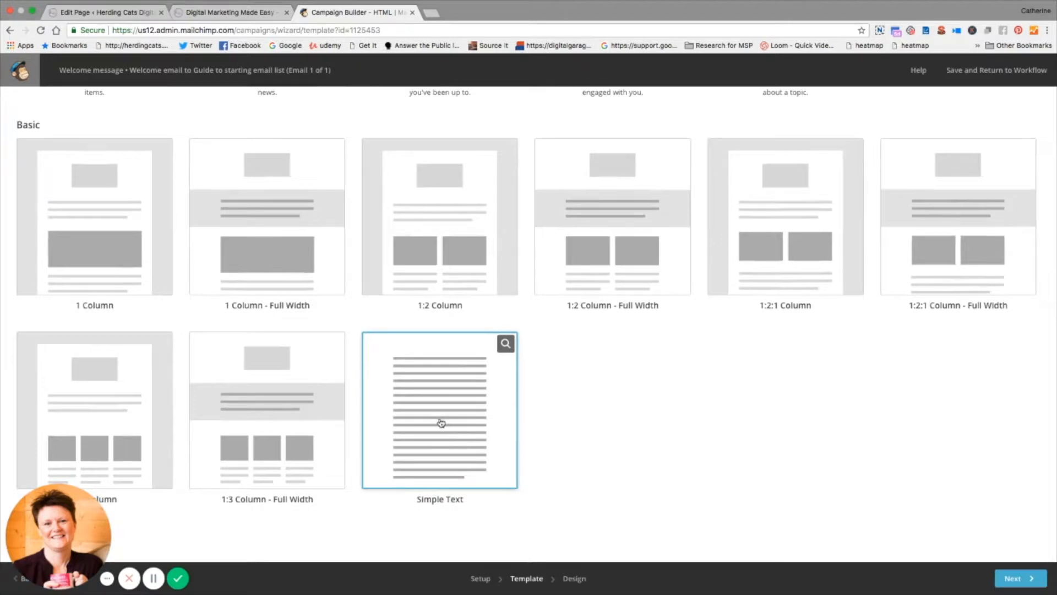
{"action": "left_click", "coordinate": [441, 422]}
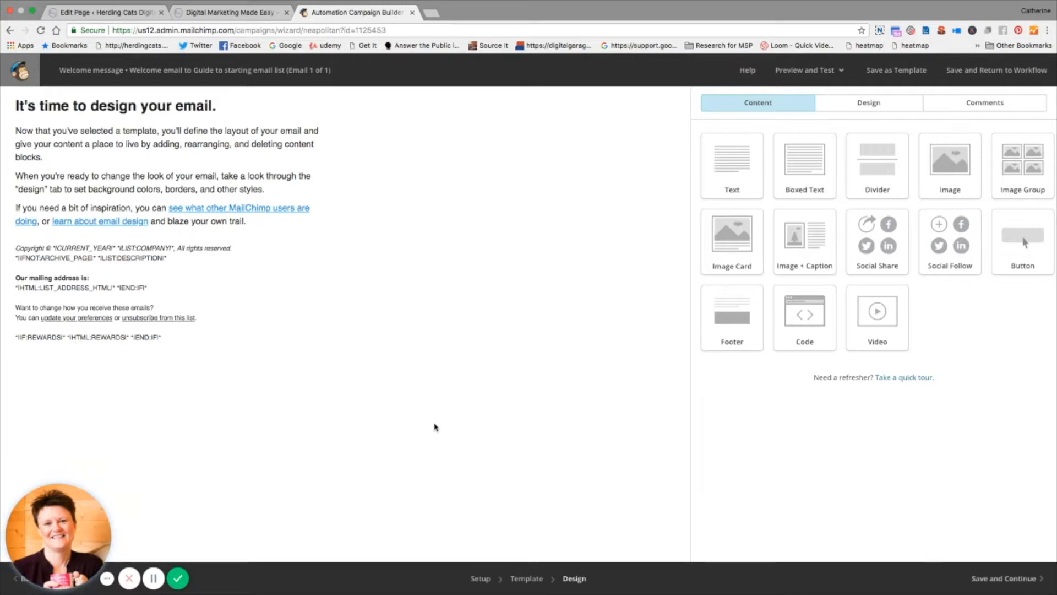
Step: Add an image block above the email's heading and insert the Herding Cats logo HC-Logo-600.png
{"action": "left_click_drag", "start_coordinate": [949, 165], "coordinate": [317, 104]}
{"action": "left_click", "coordinate": [169, 188]}
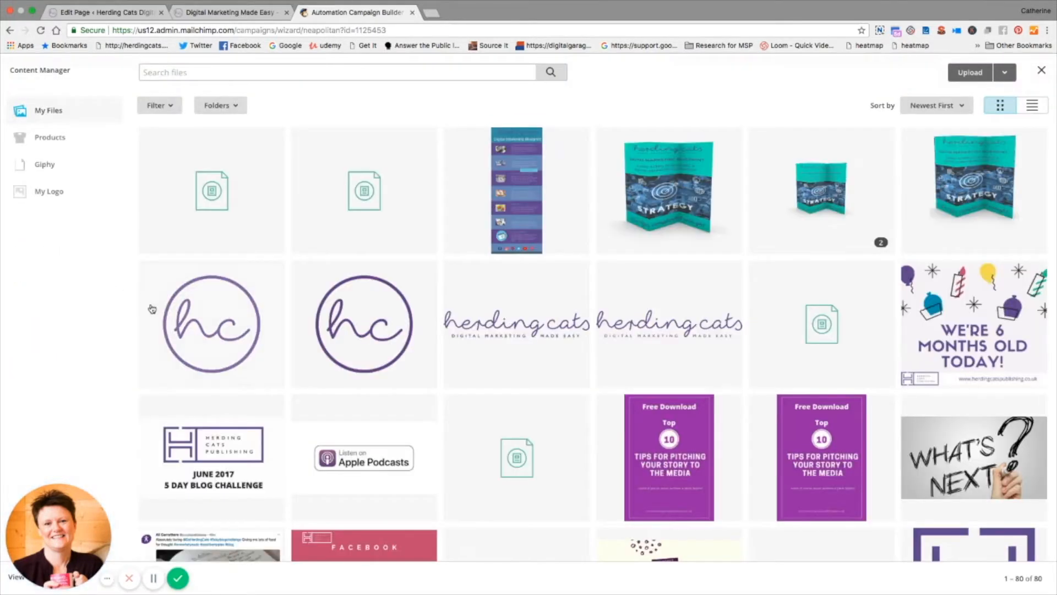
{"action": "left_click", "coordinate": [648, 333]}
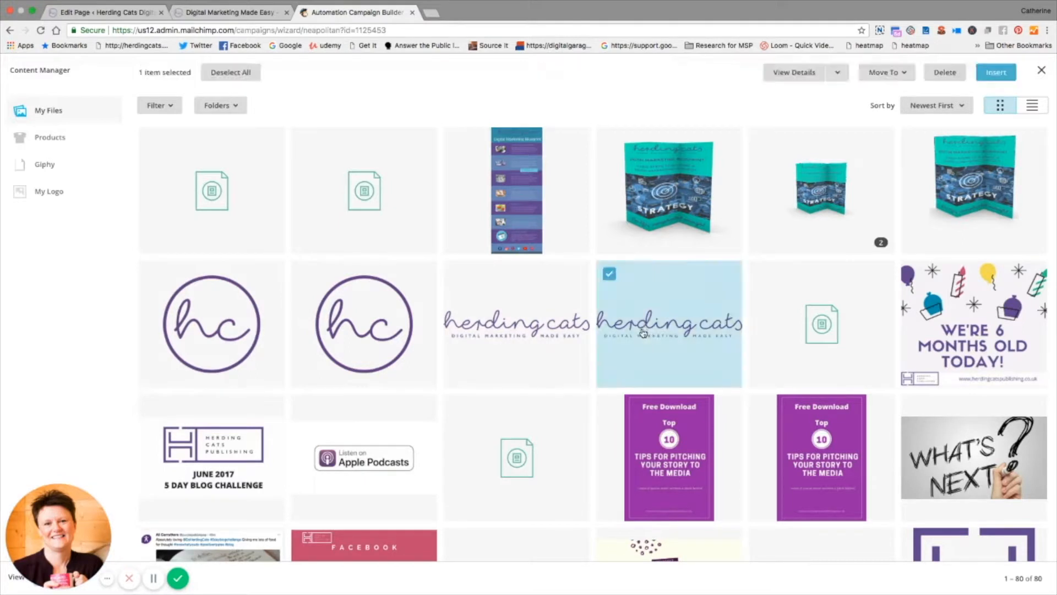
{"action": "left_click", "coordinate": [998, 73]}
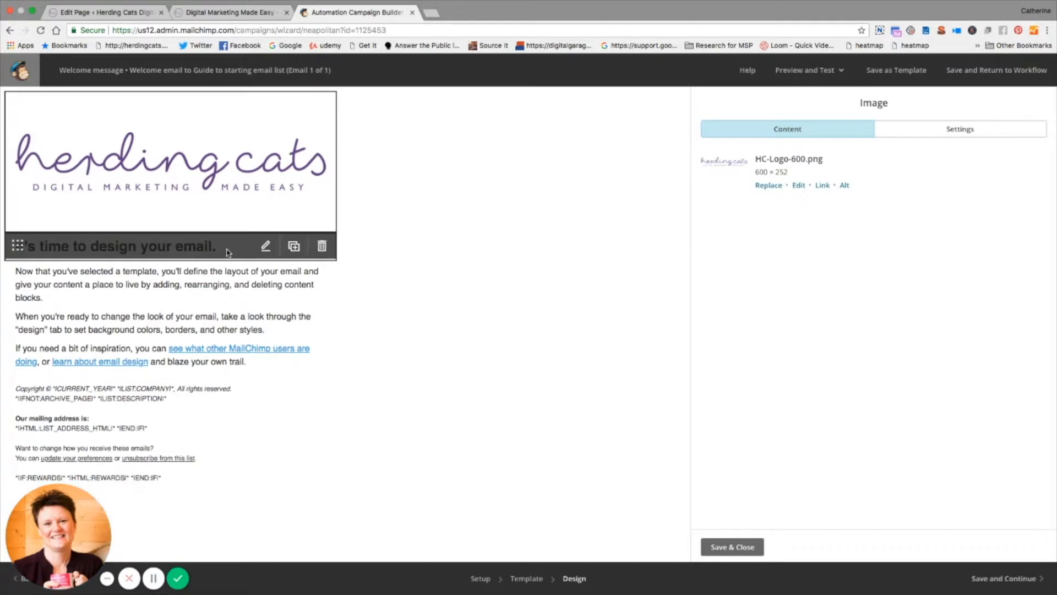
Step: Replace the email's heading with "Your goodies have arrived. Simply click to download >>>" and save the text block
{"action": "left_click", "coordinate": [266, 249]}
{"action": "left_click", "coordinate": [266, 249]}
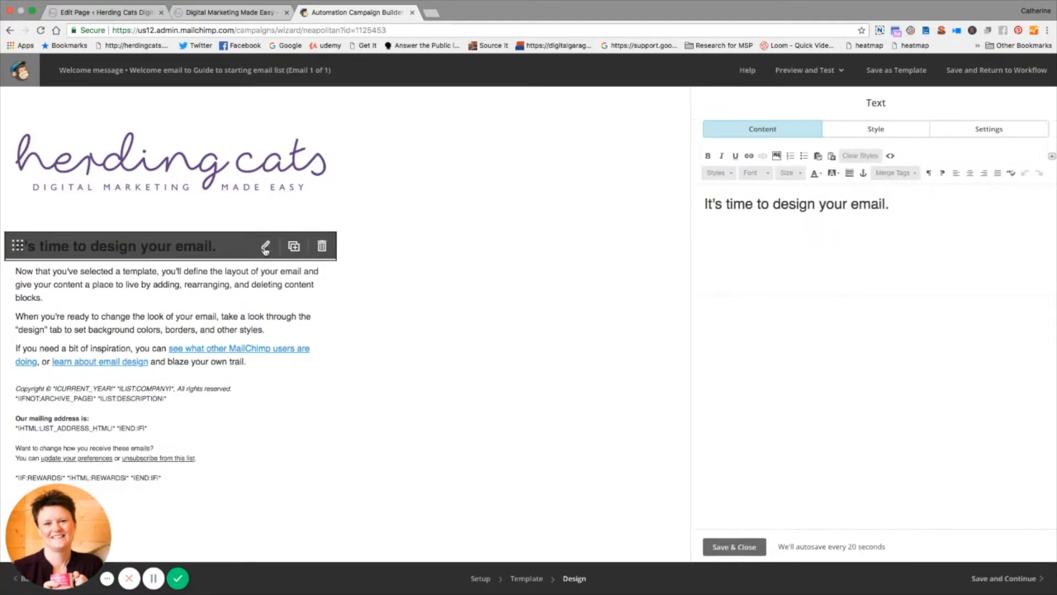
{"action": "left_click_drag", "start_coordinate": [923, 201], "coordinate": [703, 205]}
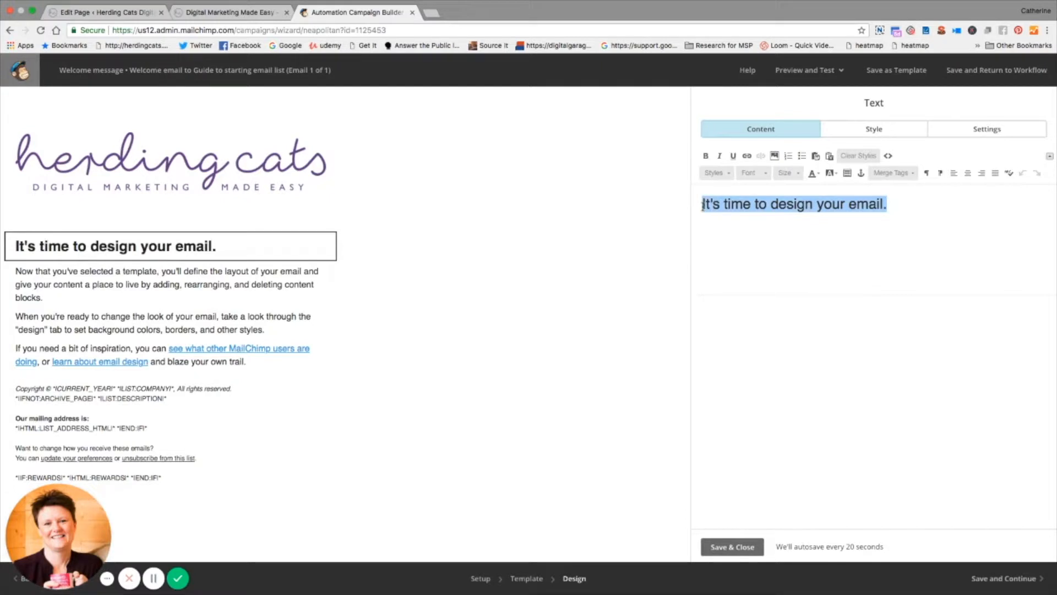
{"action": "type", "text": "Your good s"}
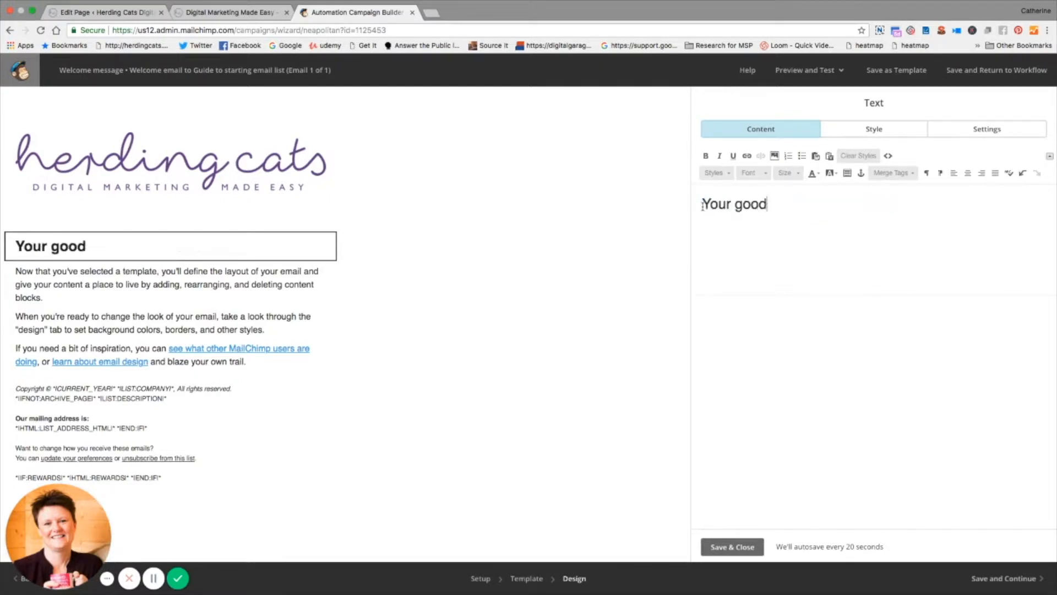
{"action": "key", "text": "BackSpace"}
{"action": "key", "text": "BackSpace"}
{"action": "type", "text": "ies have arrived"}
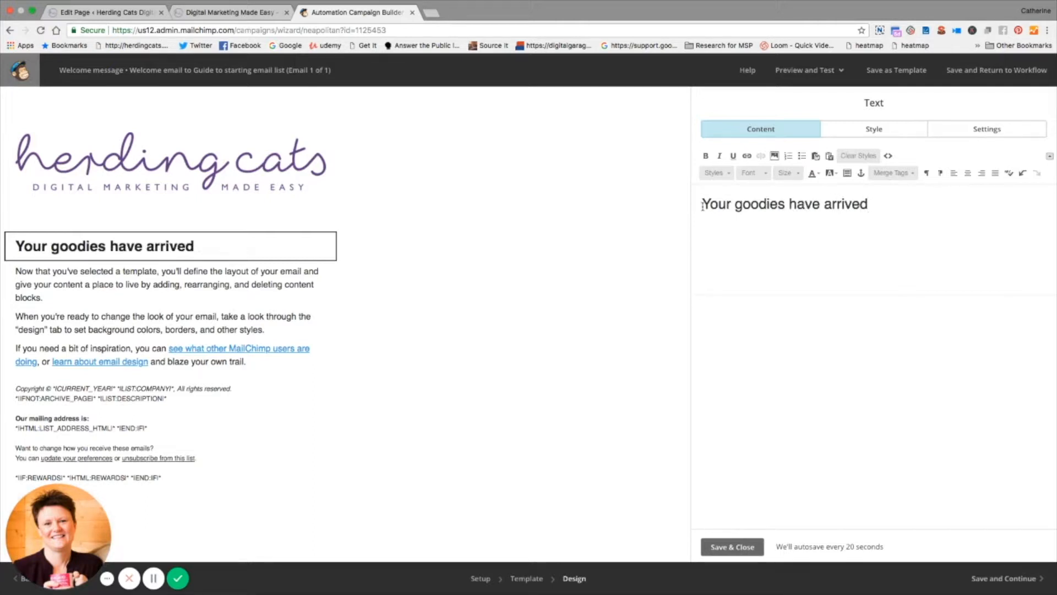
{"action": "type", "text": ". Simply "}
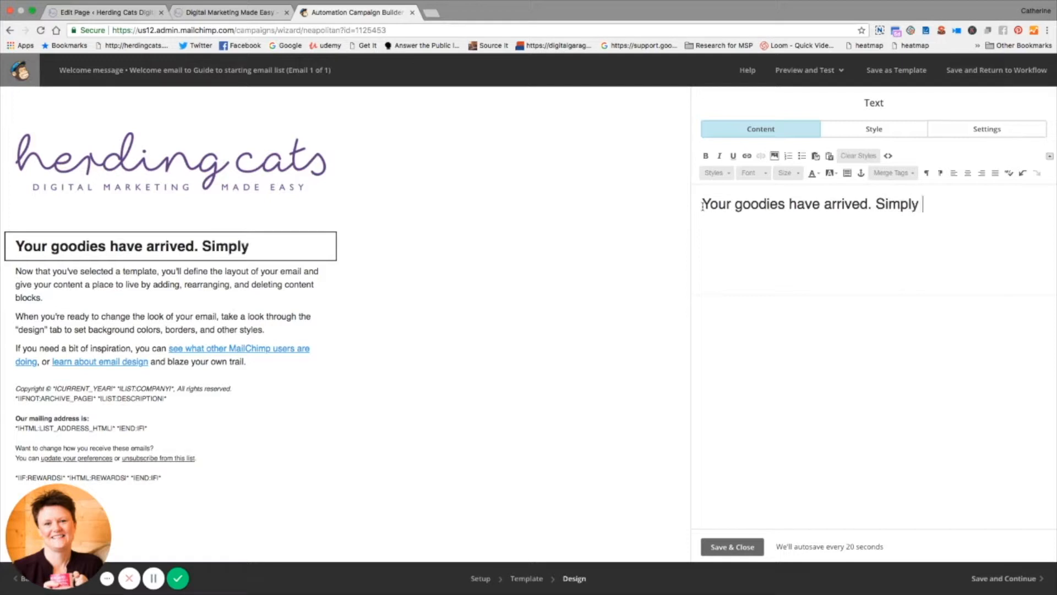
{"action": "type", "text": "click to down"}
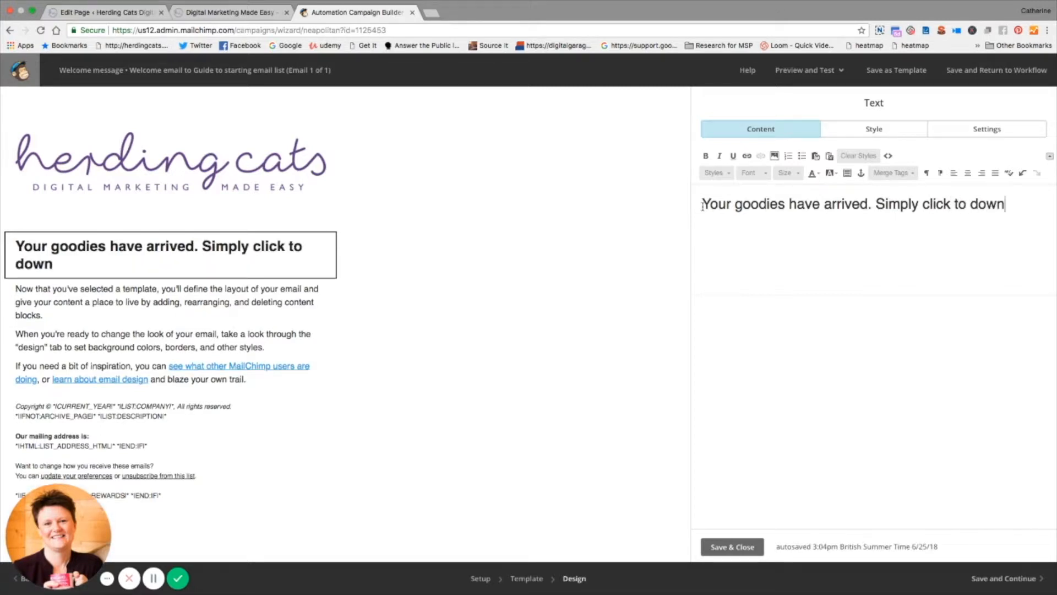
{"action": "type", "text": "load >>>"}
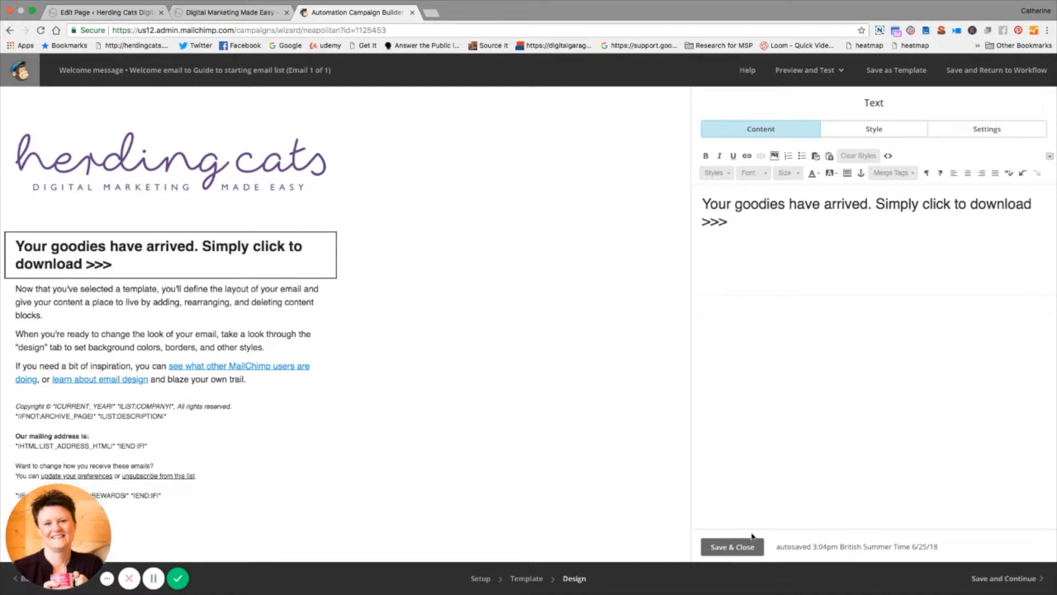
{"action": "left_click", "coordinate": [738, 545]}
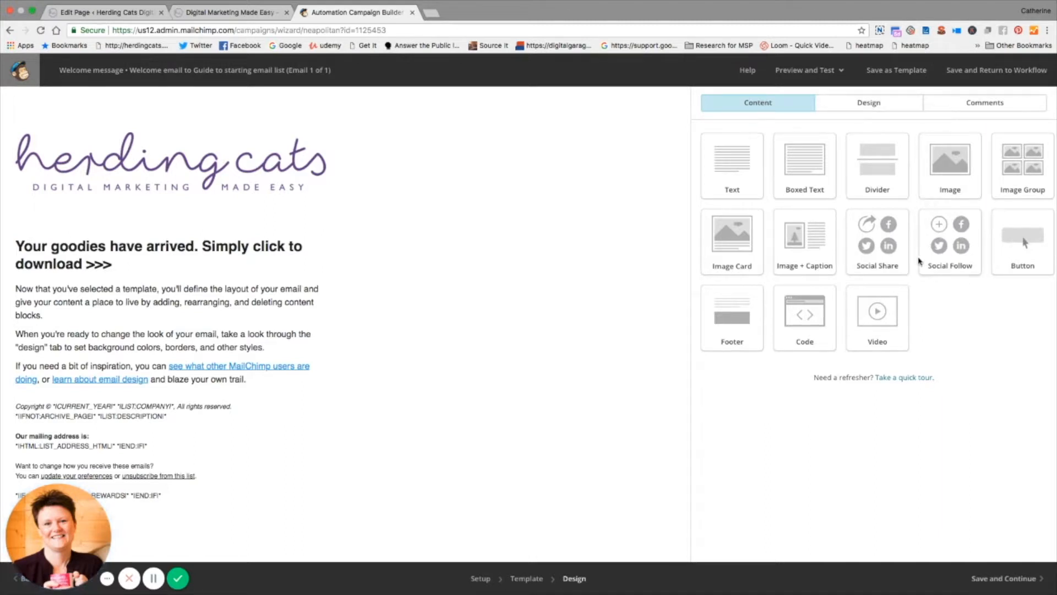
Step: Add a button block directly below the heading and link it to an uploaded file
{"action": "left_click_drag", "start_coordinate": [1025, 242], "coordinate": [254, 329]}
{"action": "left_click_drag", "start_coordinate": [205, 281], "coordinate": [206, 286]}
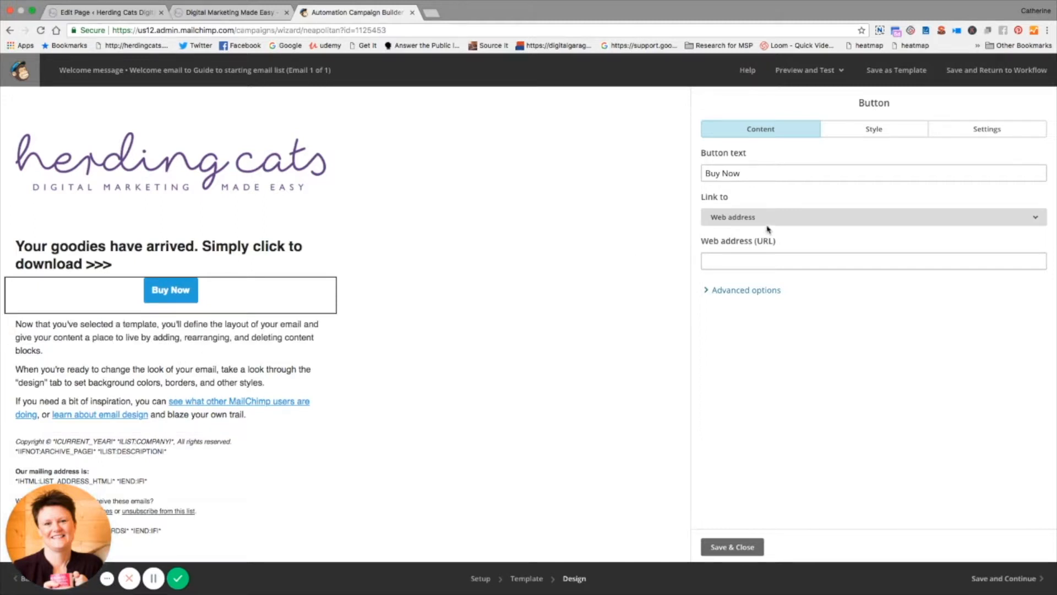
{"action": "left_click", "coordinate": [770, 227]}
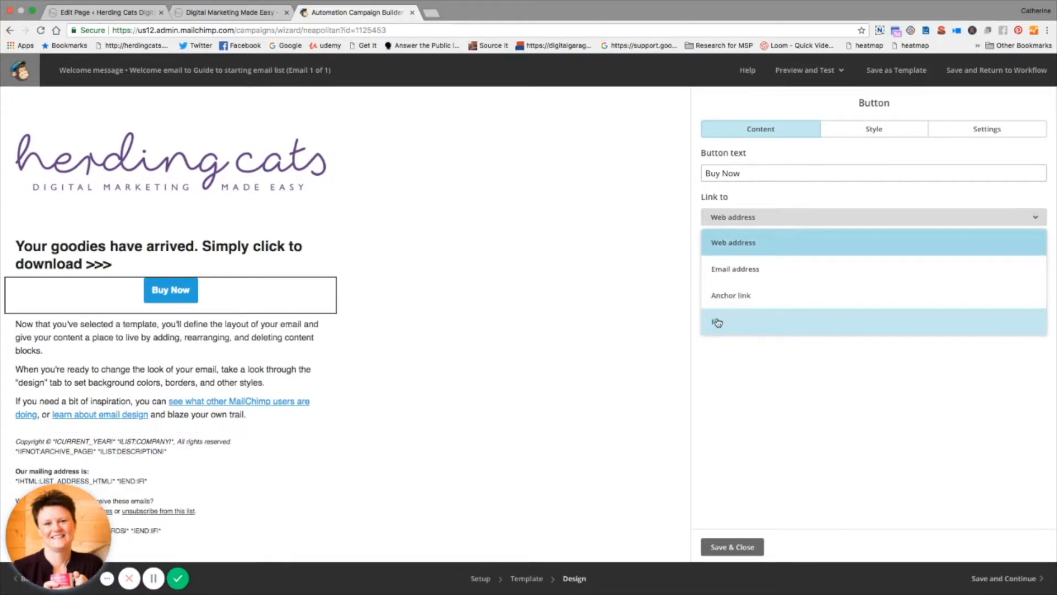
{"action": "left_click", "coordinate": [717, 322]}
{"action": "left_click", "coordinate": [718, 323]}
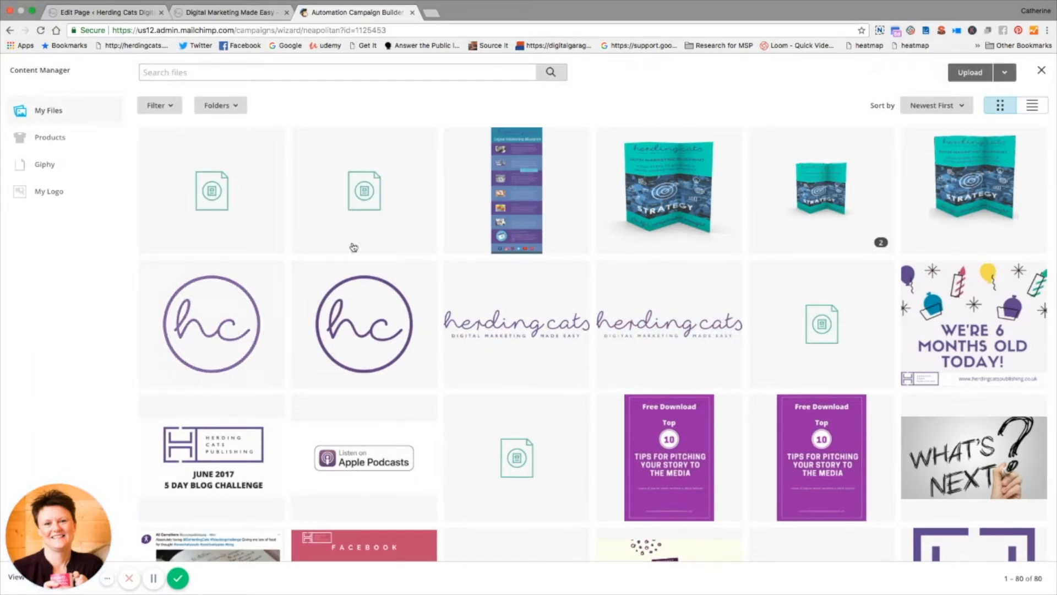
{"action": "left_click", "coordinate": [976, 73]}
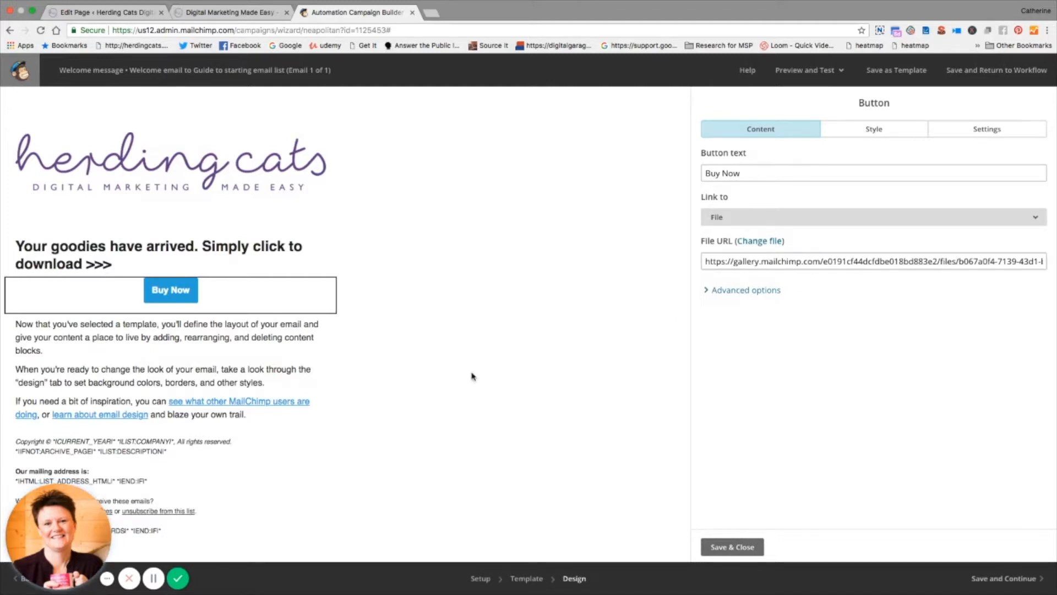
Step: Set the button's background colour to #09e1c0
{"action": "left_click", "coordinate": [874, 130]}
{"action": "left_click", "coordinate": [756, 334]}
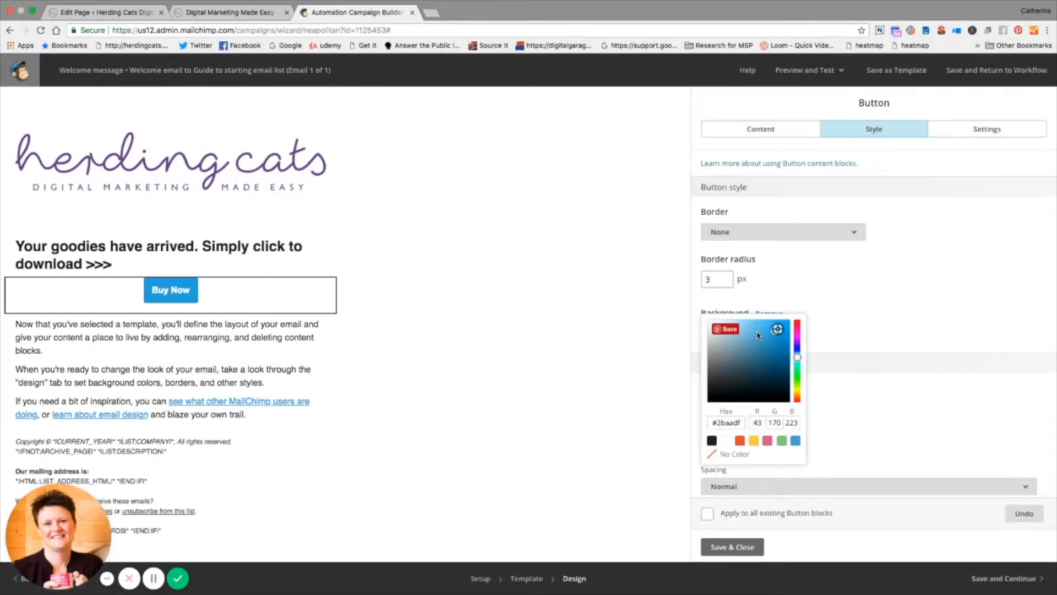
{"action": "left_click", "coordinate": [743, 421]}
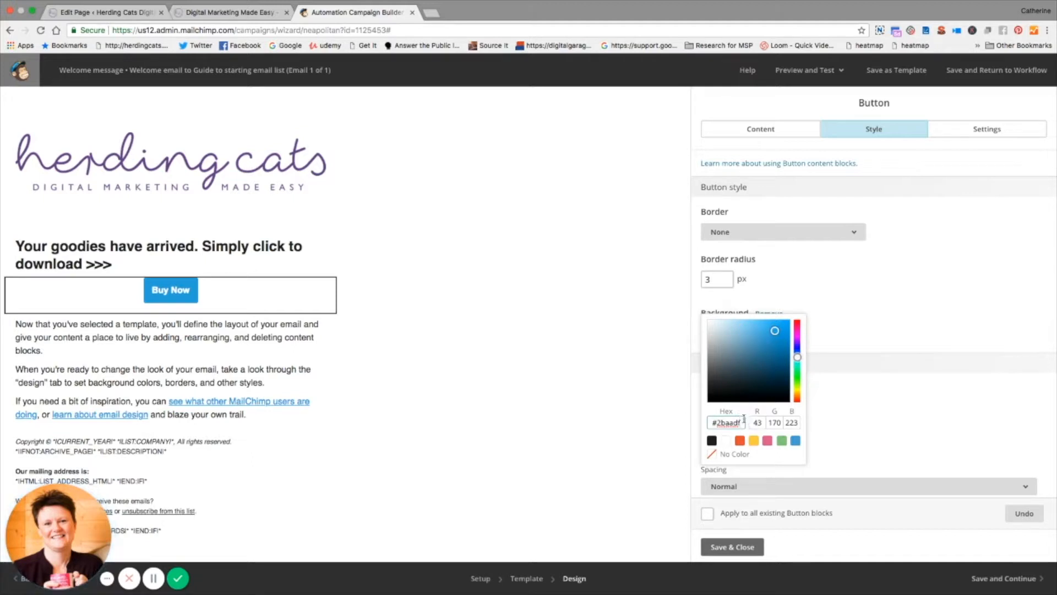
{"action": "key", "text": "BackSpace"}
{"action": "key", "text": "BackSpace"}
{"action": "key", "text": "BackSpace"}
{"action": "key", "text": "BackSpace"}
{"action": "key", "text": "BackSpace"}
{"action": "key", "text": "BackSpace"}
{"action": "type", "text": "09e1c0"}
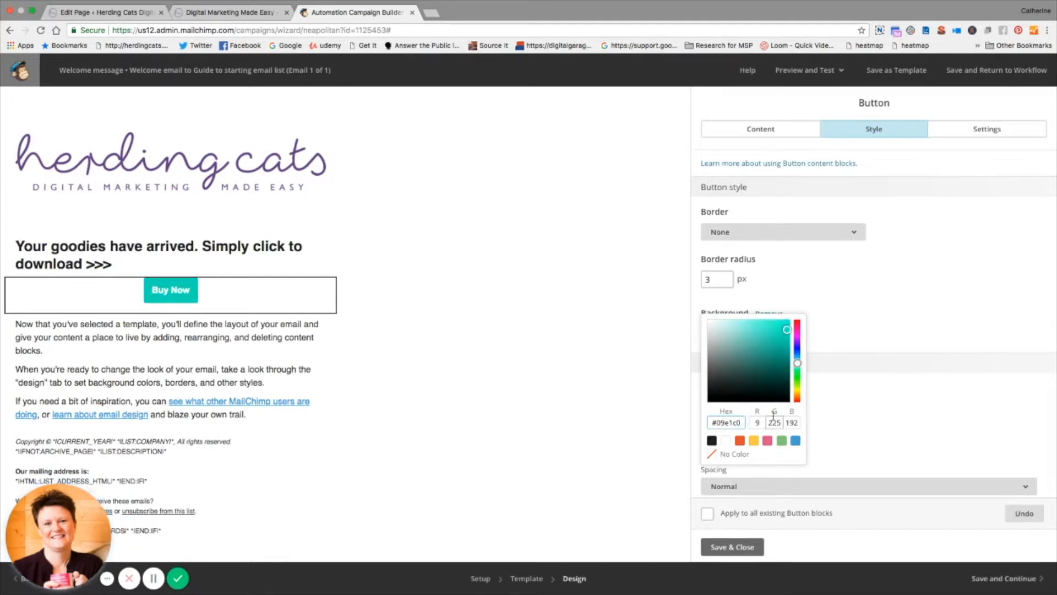
{"action": "left_click", "coordinate": [870, 328]}
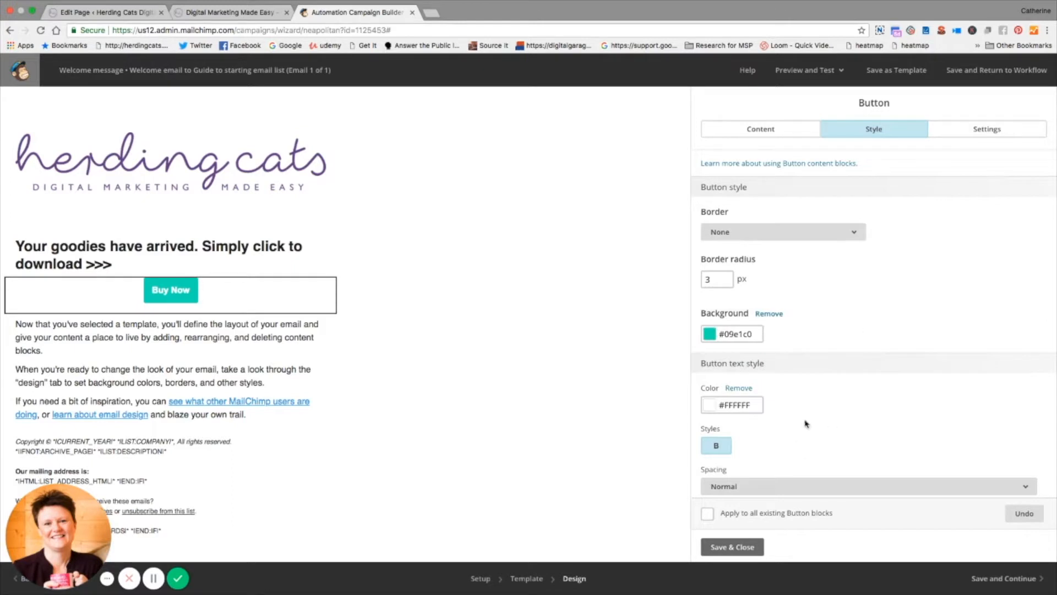
Step: Increase the button's text size to 30px
{"action": "scroll", "coordinate": [816, 410], "scroll_direction": "down", "scroll_amount": 5}
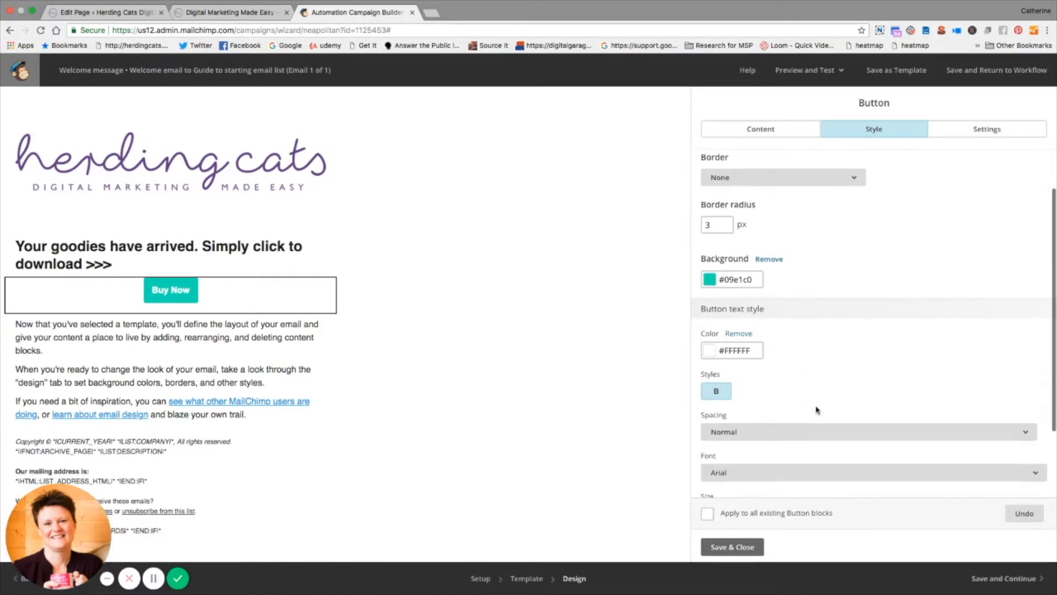
{"action": "scroll", "coordinate": [816, 412], "scroll_direction": "down", "scroll_amount": 1}
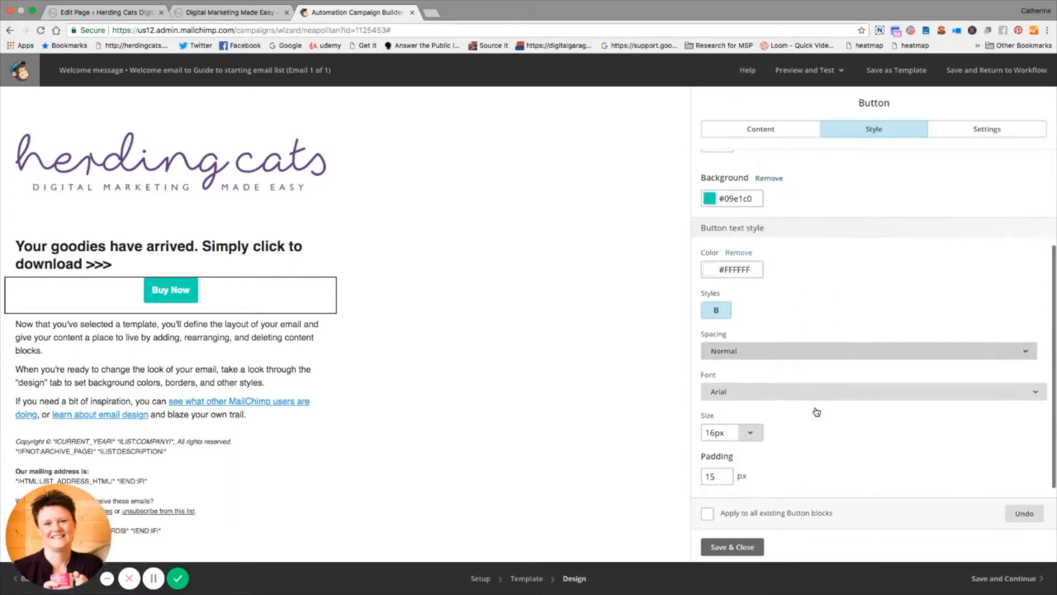
{"action": "left_click", "coordinate": [750, 420]}
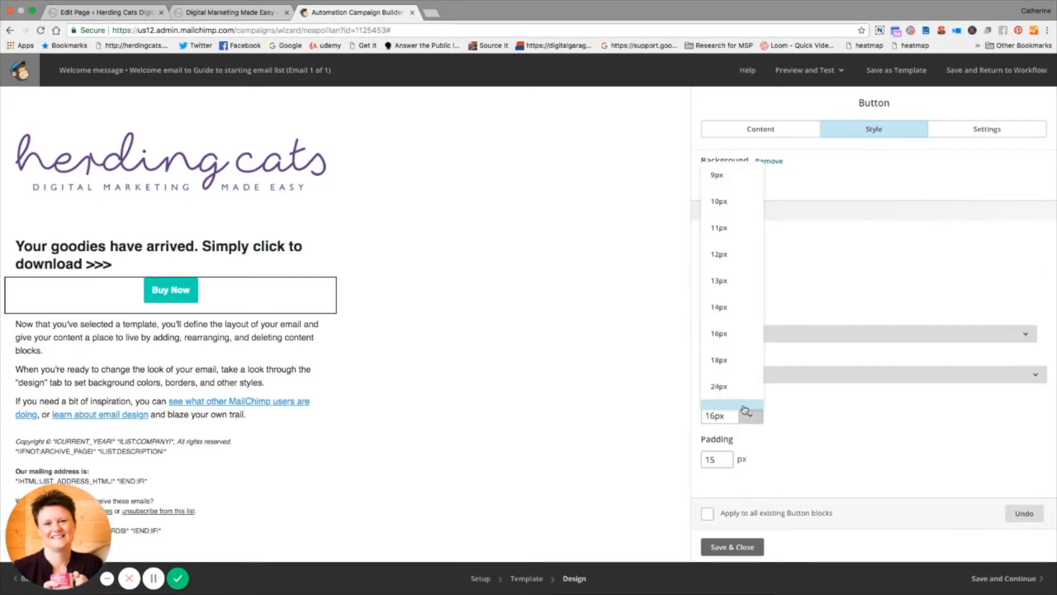
{"action": "left_click", "coordinate": [729, 387]}
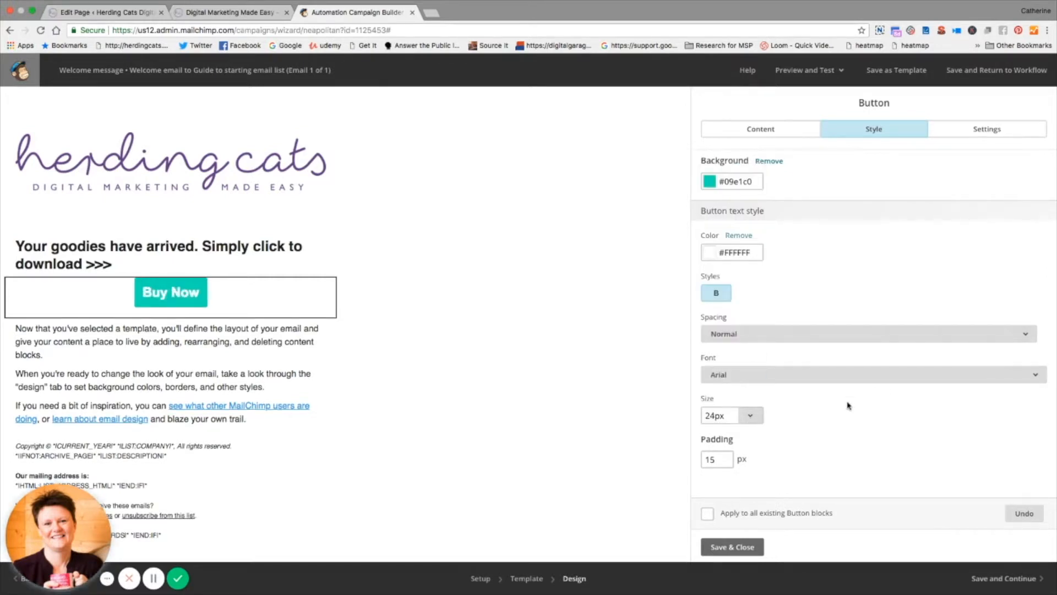
{"action": "left_click", "coordinate": [750, 417]}
{"action": "scroll", "coordinate": [739, 397], "scroll_direction": "down", "scroll_amount": 3}
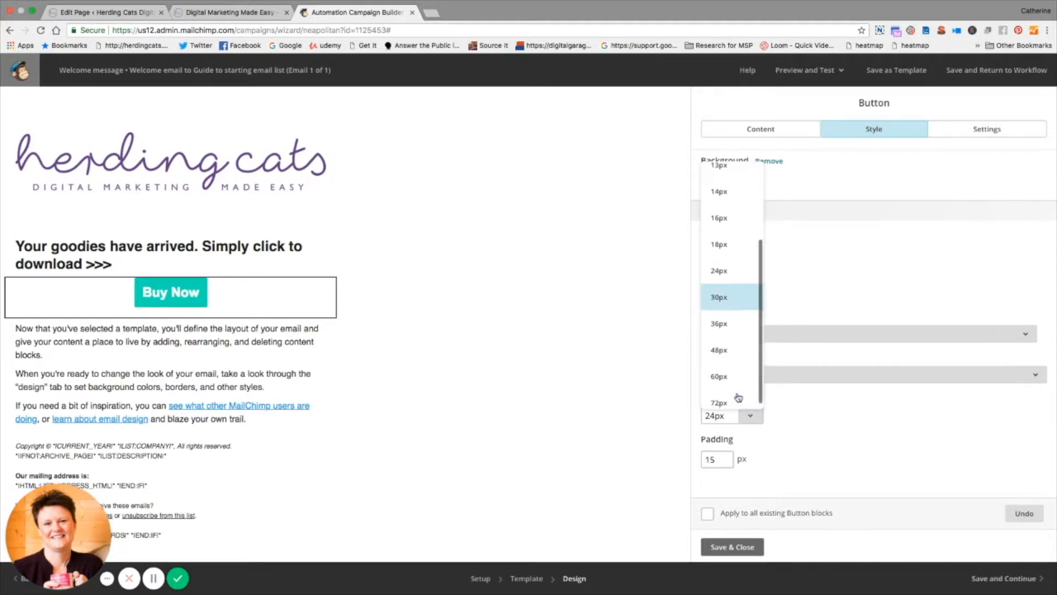
{"action": "left_click", "coordinate": [723, 294]}
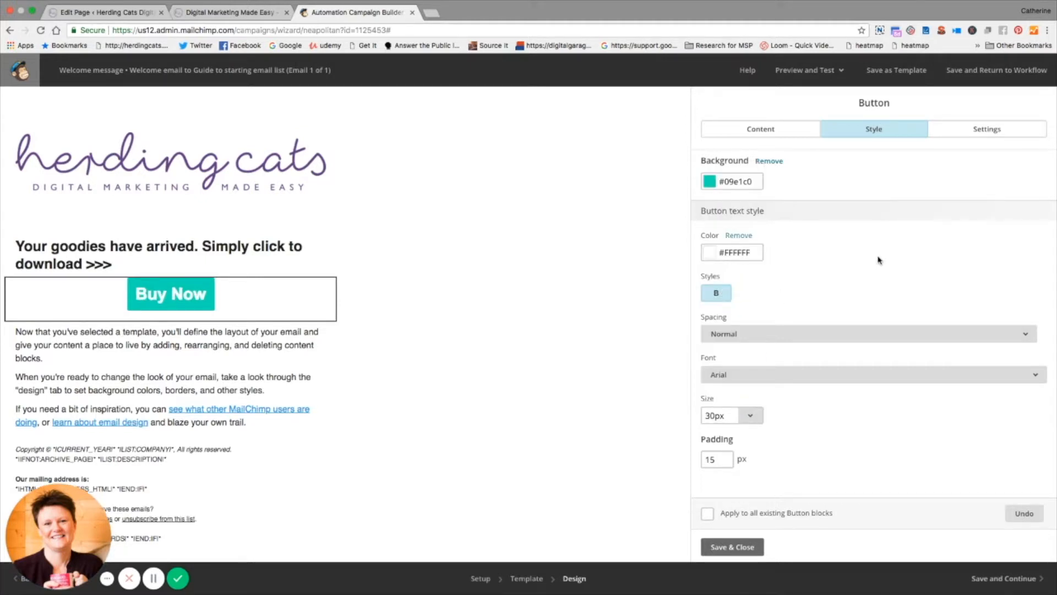
Step: Change the button's wording to "DOWNLOAD THE GOODS"
{"action": "left_click", "coordinate": [771, 130]}
{"action": "left_click_drag", "start_coordinate": [762, 173], "coordinate": [705, 174]}
{"action": "type", "text": "DOWNLOAD "}
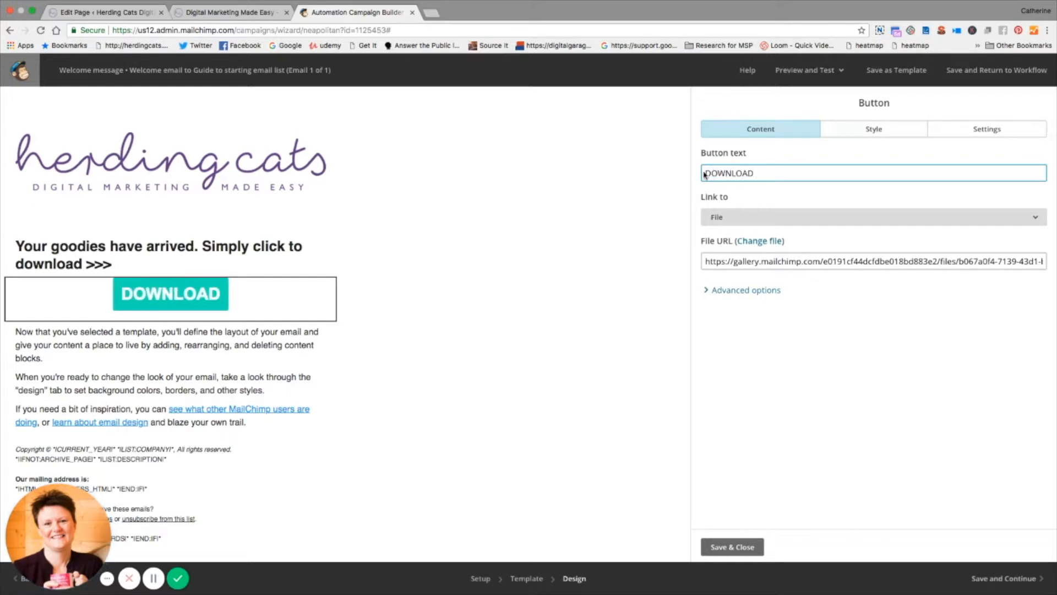
{"action": "type", "text": "THE "}
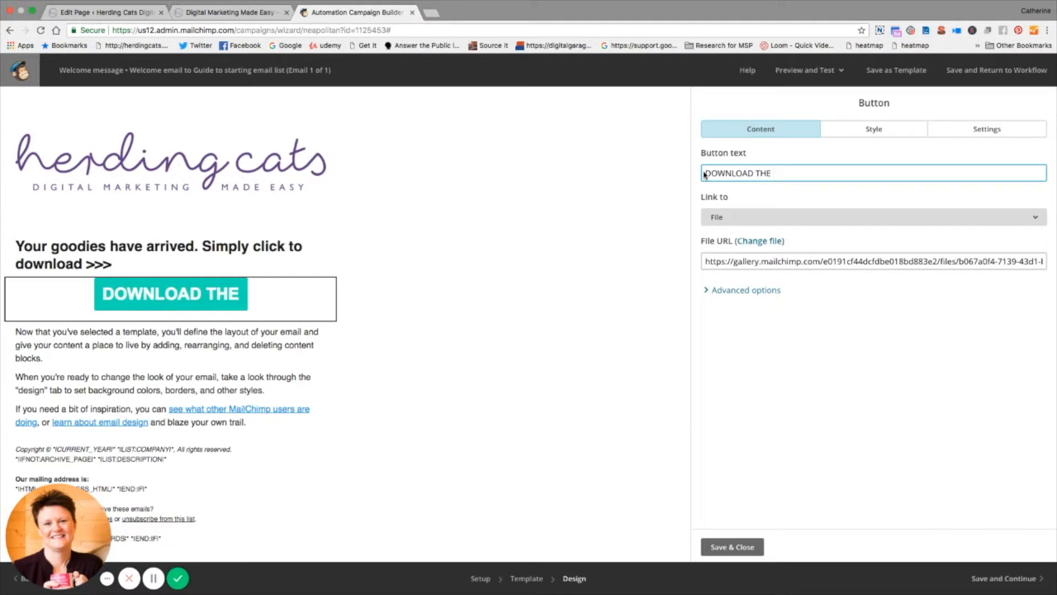
{"action": "type", "text": "GOODS"}
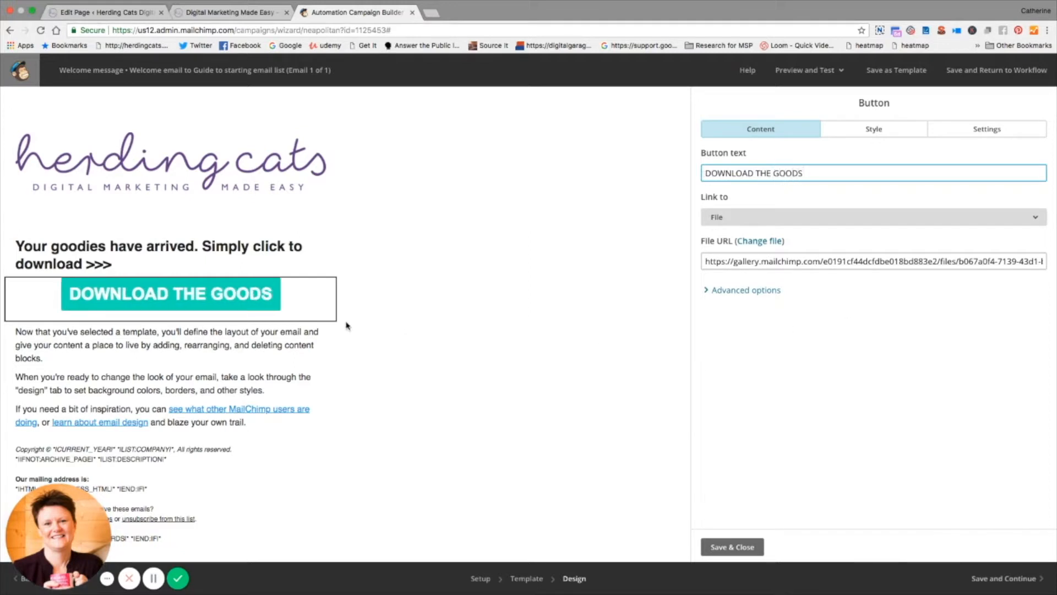
{"action": "left_click", "coordinate": [409, 320]}
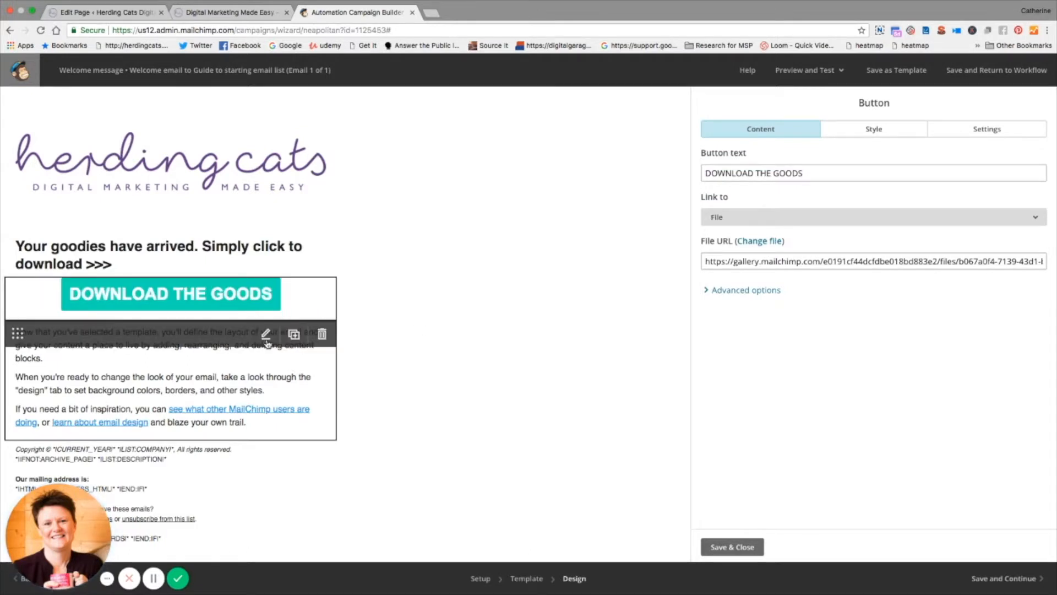
Step: Replace the placeholder text in the block below the button with "This is your easy guide to creating email lists"
{"action": "left_click", "coordinate": [266, 336]}
{"action": "left_click_drag", "start_coordinate": [701, 200], "coordinate": [830, 271]}
{"action": "key", "text": "BackSpace"}
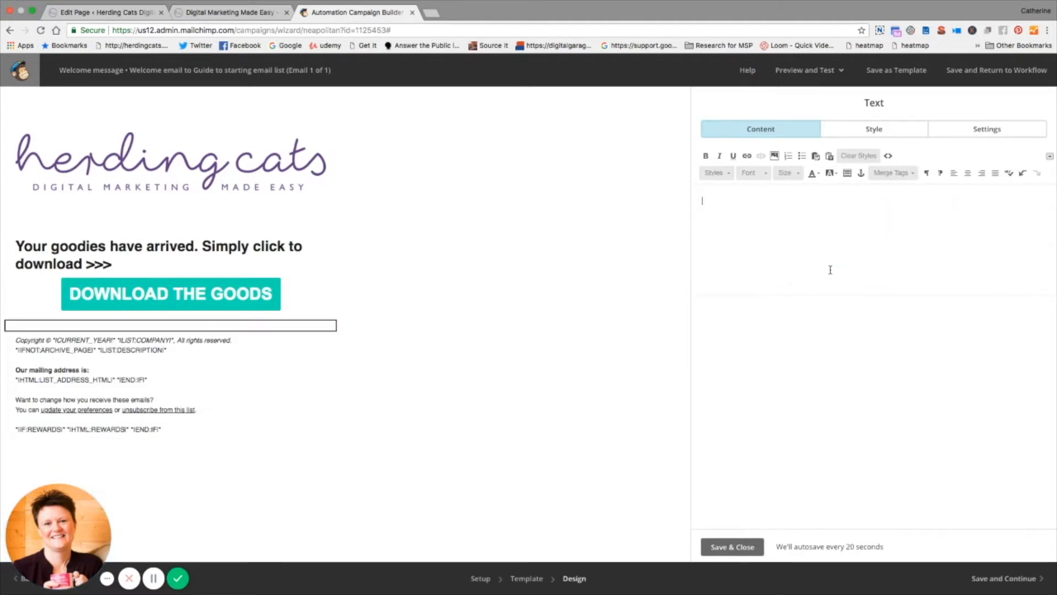
{"action": "type", "text": "TH"}
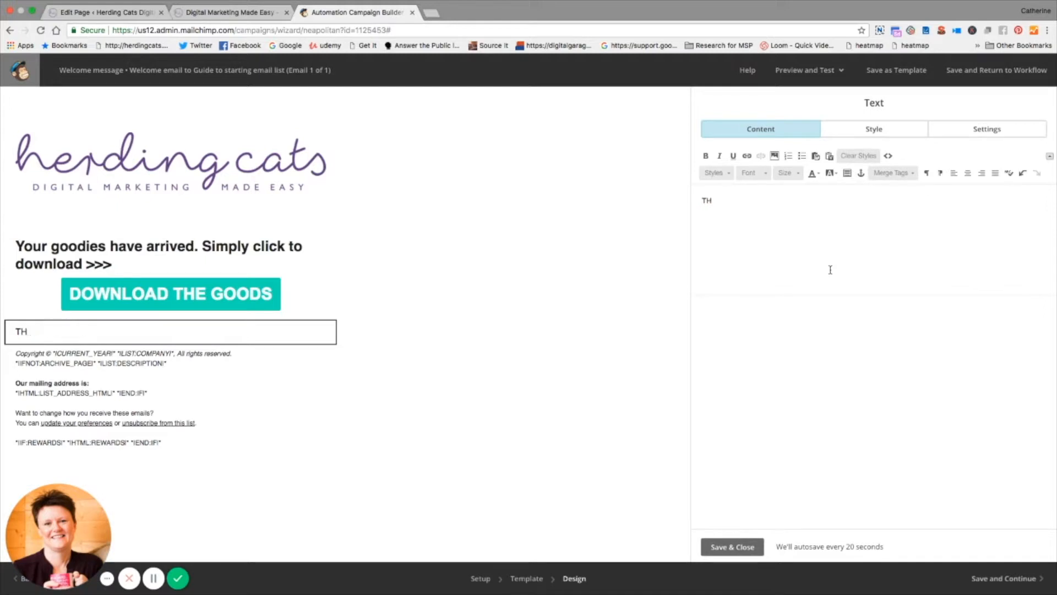
{"action": "type", "text": "is is "}
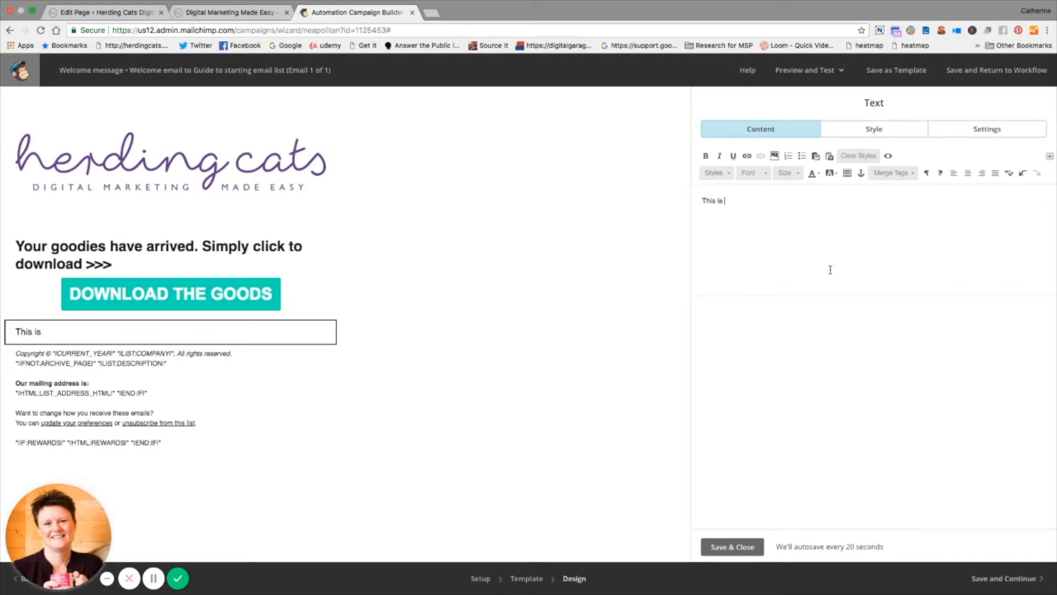
{"action": "type", "text": "is isyour easy guide to creating email lists"}
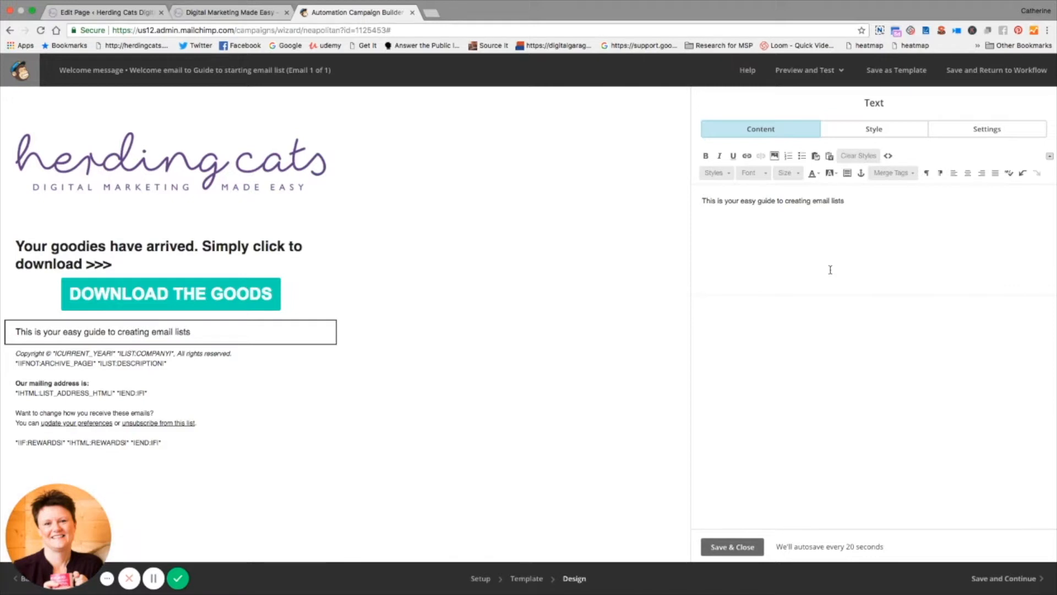
Step: Continue the paragraph with "Inside these pages you will find lots of useful tips and advice on how to start creating and building your email subscribers."
{"action": "type", "text": ". Inside these pages you will find lots of useful tips and "}
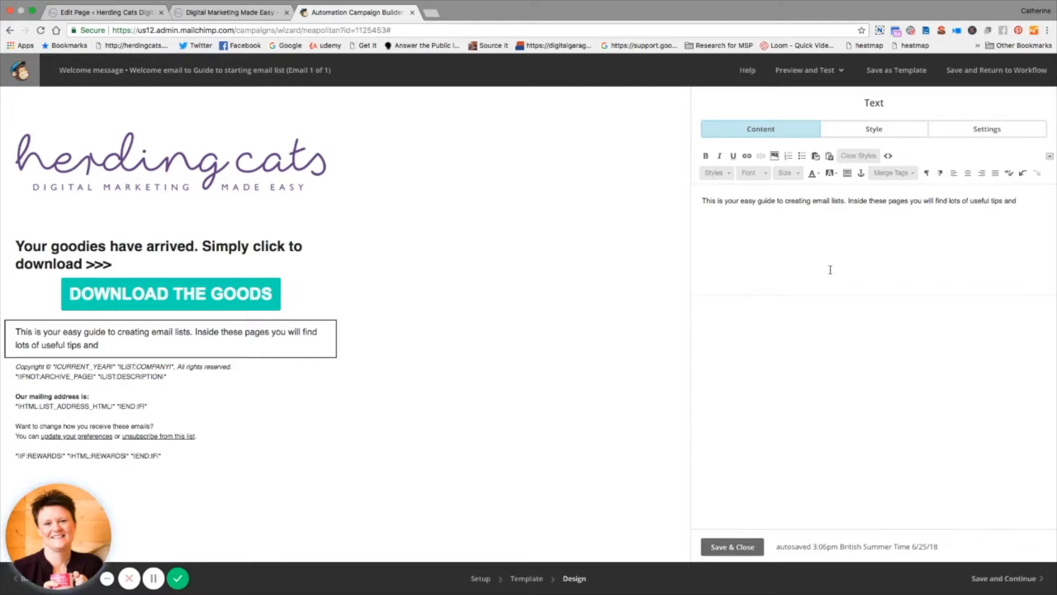
{"action": "type", "text": "advice on "}
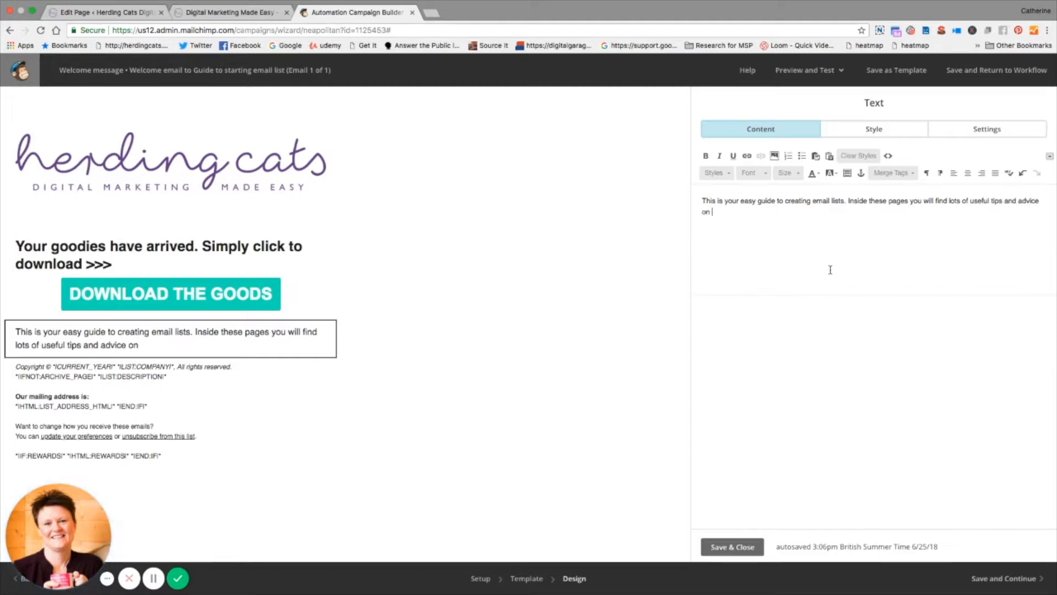
{"action": "type", "text": "how to start creating"}
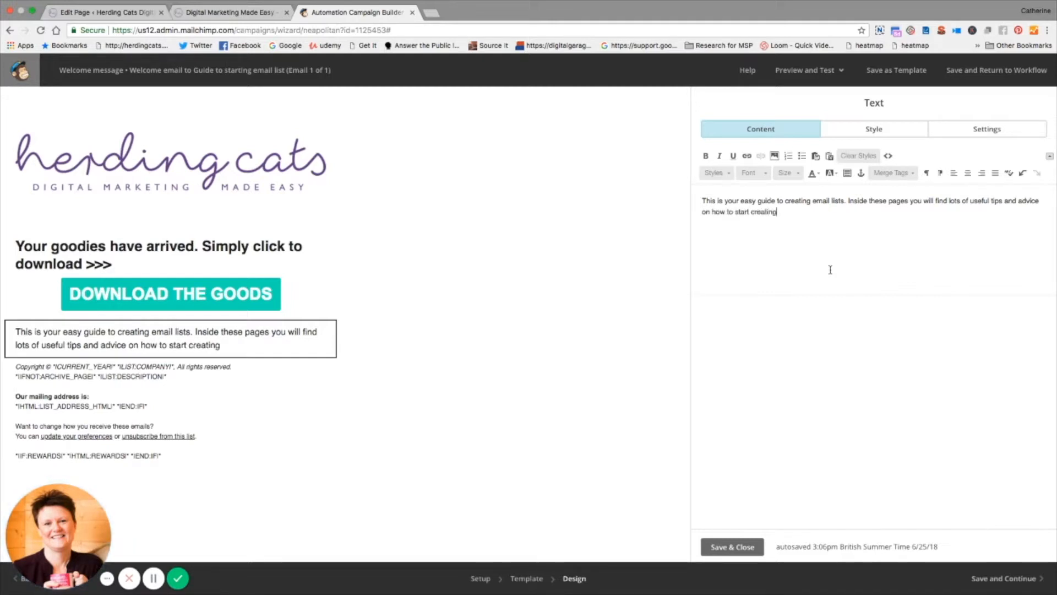
{"action": "type", "text": " and building your email "}
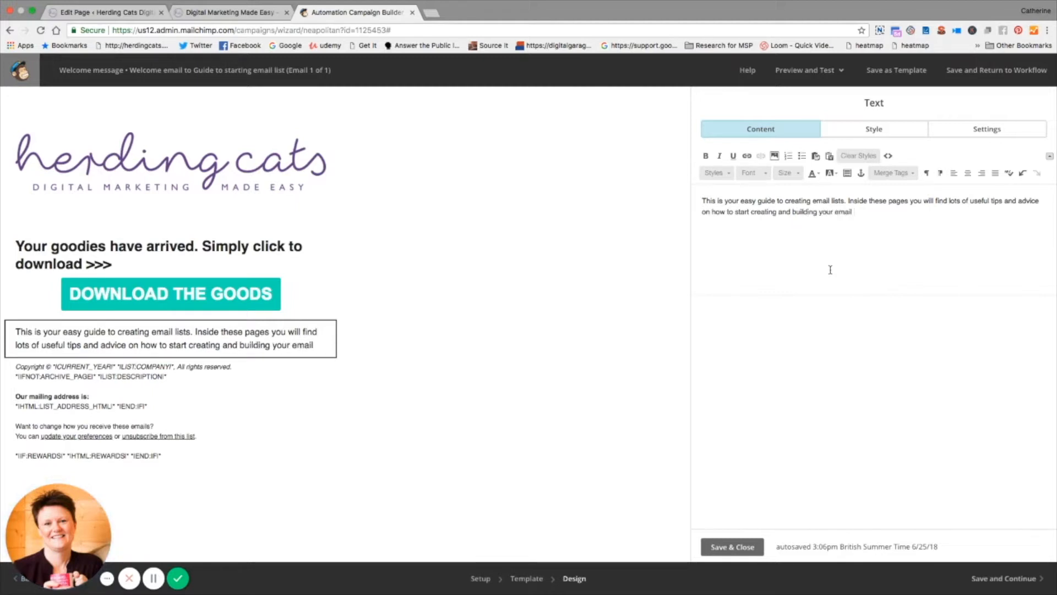
{"action": "type", "text": "subscribers."}
Step: Start a second paragraph in the text block reading "Throughout the book there are lots of useful resources, as well as video tutorials"
{"action": "key", "text": "Return"}
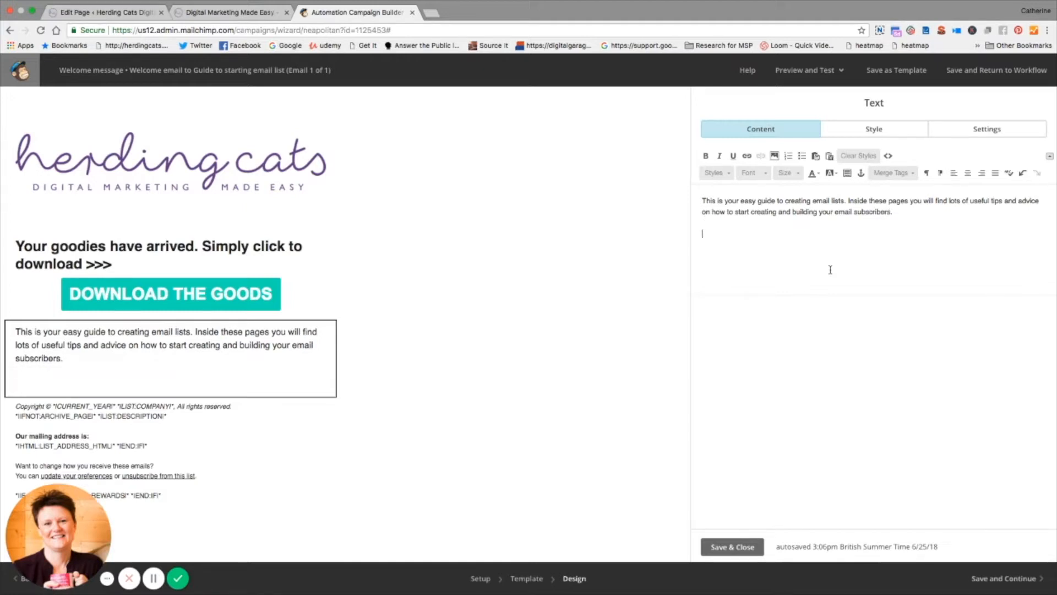
{"action": "type", "text": "Throughout the book there are lo"}
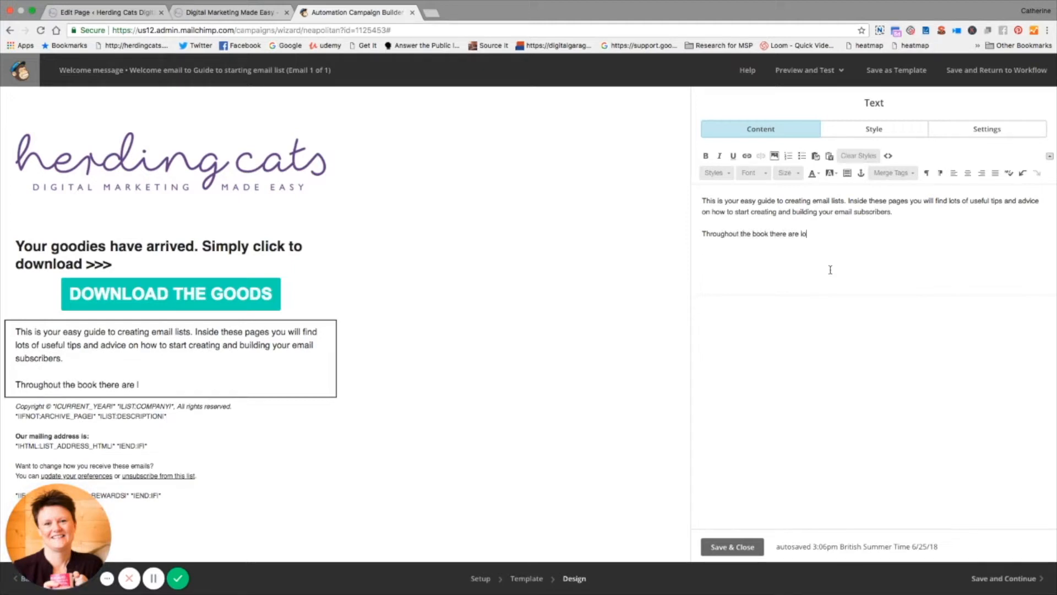
{"action": "type", "text": "ts of useful tips and"}
{"action": "key", "text": "BackSpace"}
{"action": "key", "text": "BackSpace"}
{"action": "key", "text": "BackSpace"}
{"action": "key", "text": "BackSpace"}
{"action": "key", "text": "BackSpace"}
{"action": "key", "text": "BackSpace"}
{"action": "key", "text": "BackSpace"}
{"action": "key", "text": "BackSpace"}
{"action": "type", "text": "resourc"}
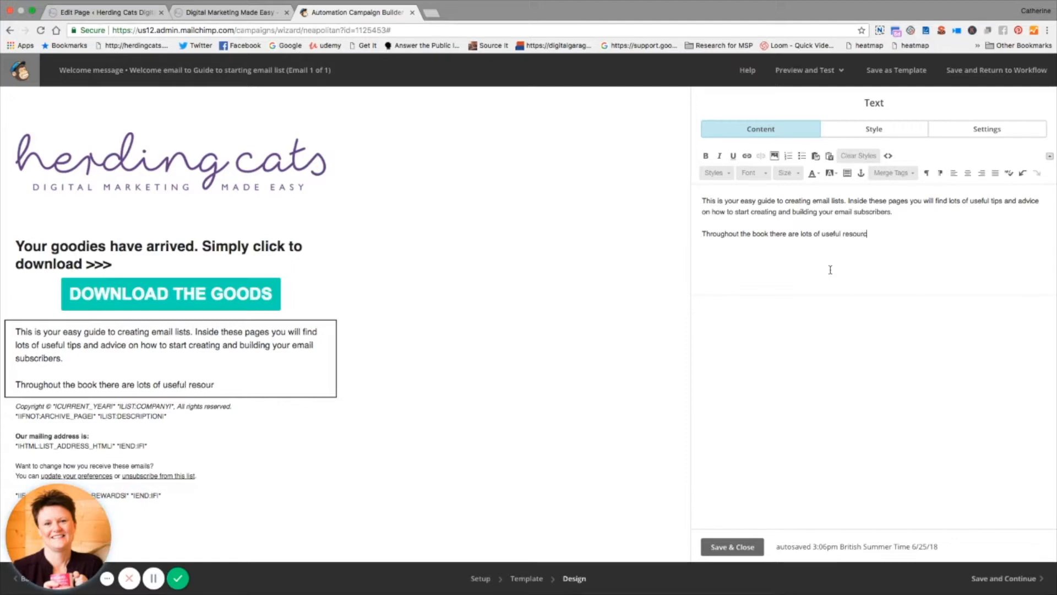
{"action": "type", "text": "es, an"}
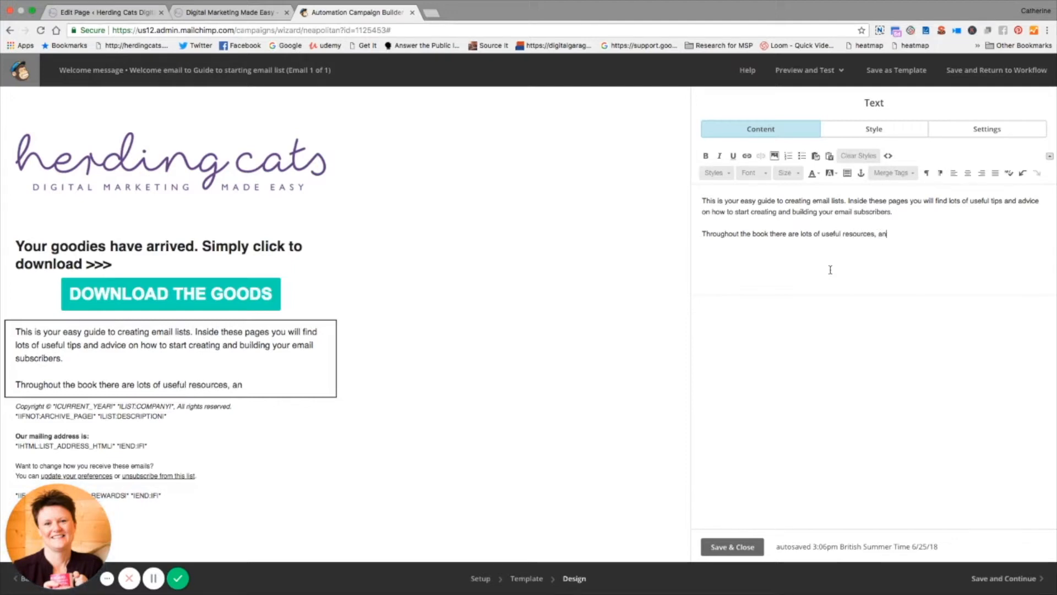
{"action": "key", "text": "BackSpace"}
{"action": "type", "text": "s well as video"}
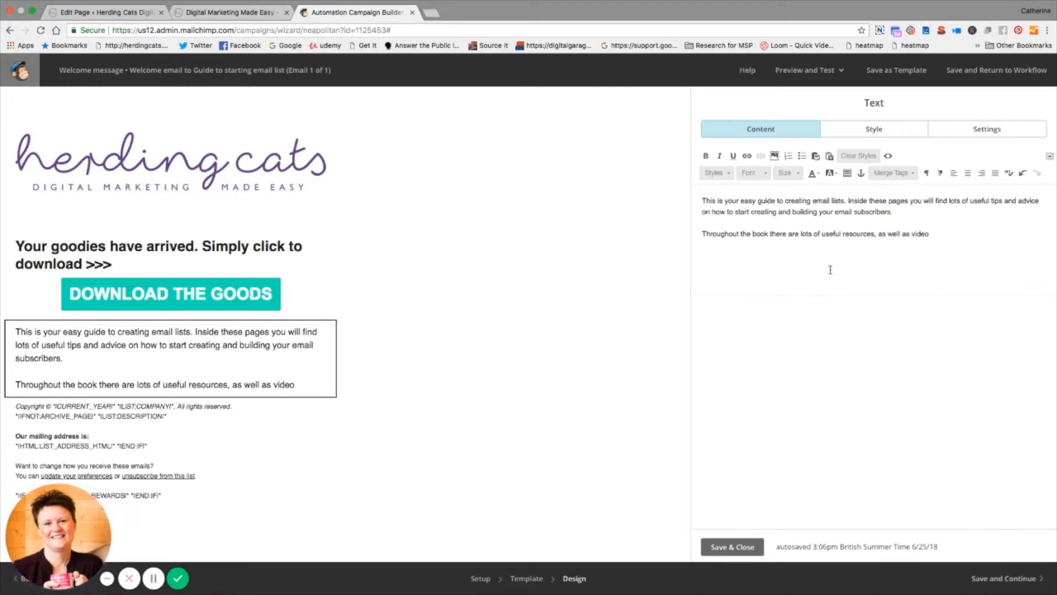
{"action": "type", "text": " tutorials"}
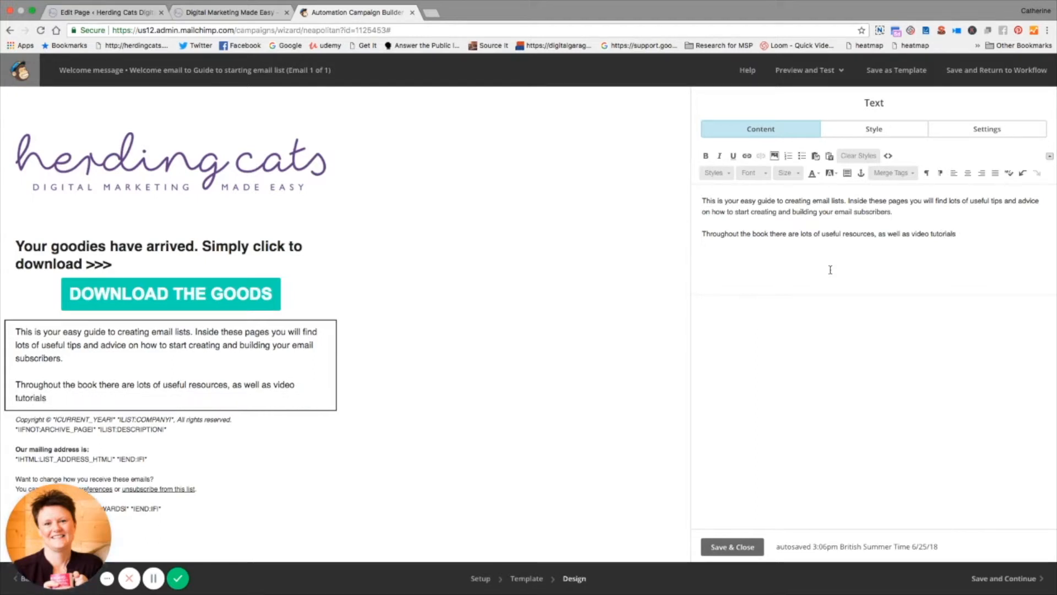
Step: Extend the second paragraph with "You can view all of our tutorials over on our YouTube channel, just search 'Digital Marketing Made Easy'"
{"action": "type", "text": ". You can "}
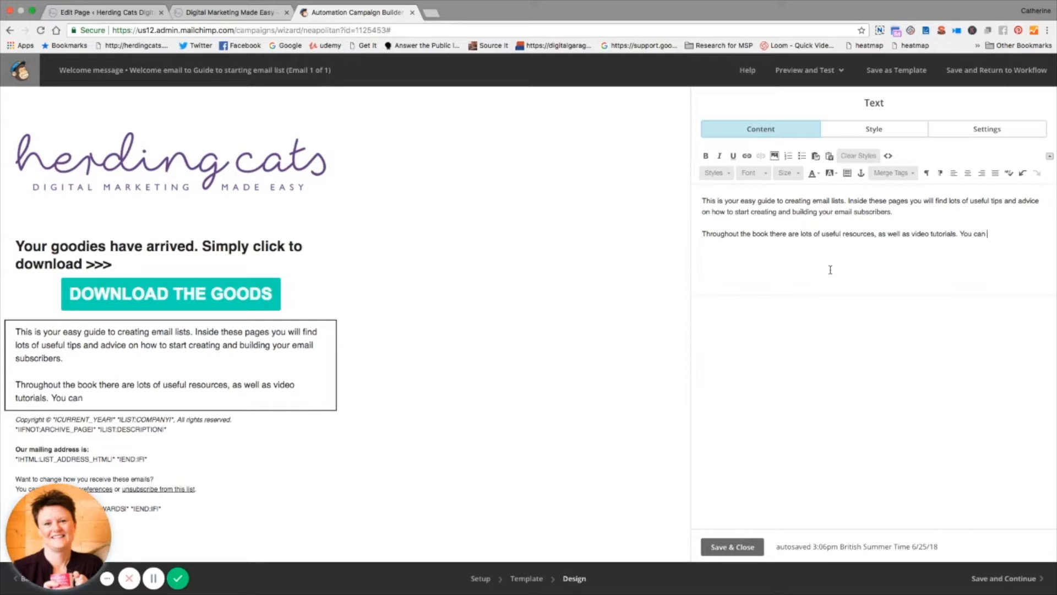
{"action": "type", "text": "view all of our tu"}
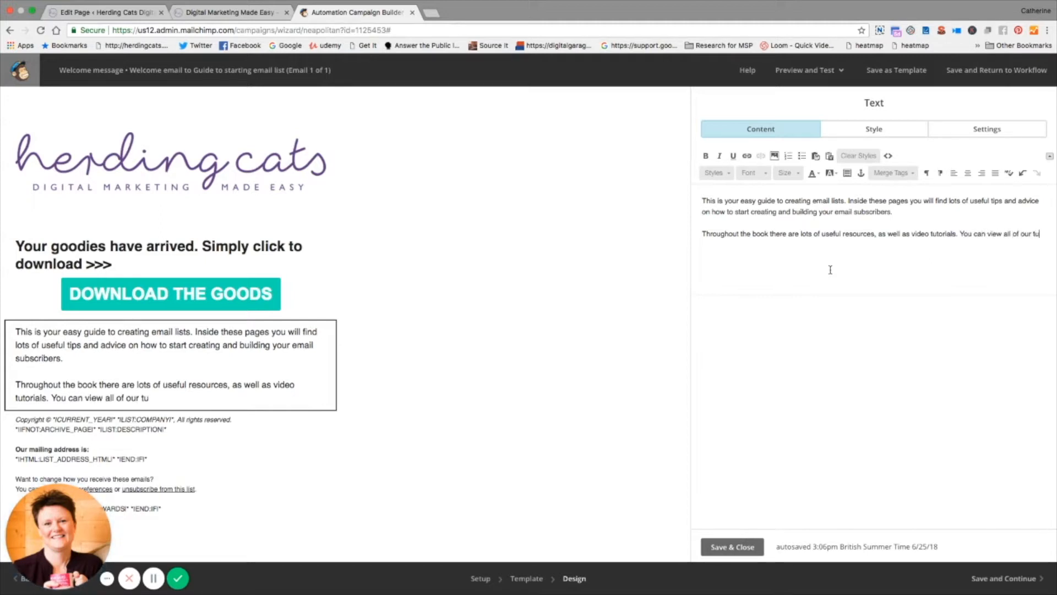
{"action": "type", "text": "t"}
{"action": "type", "text": "or"}
{"action": "type", "text": "ials over on"}
{"action": "type", "text": " ou"}
{"action": "type", "text": "r Yout"}
{"action": "type", "text": "ube"}
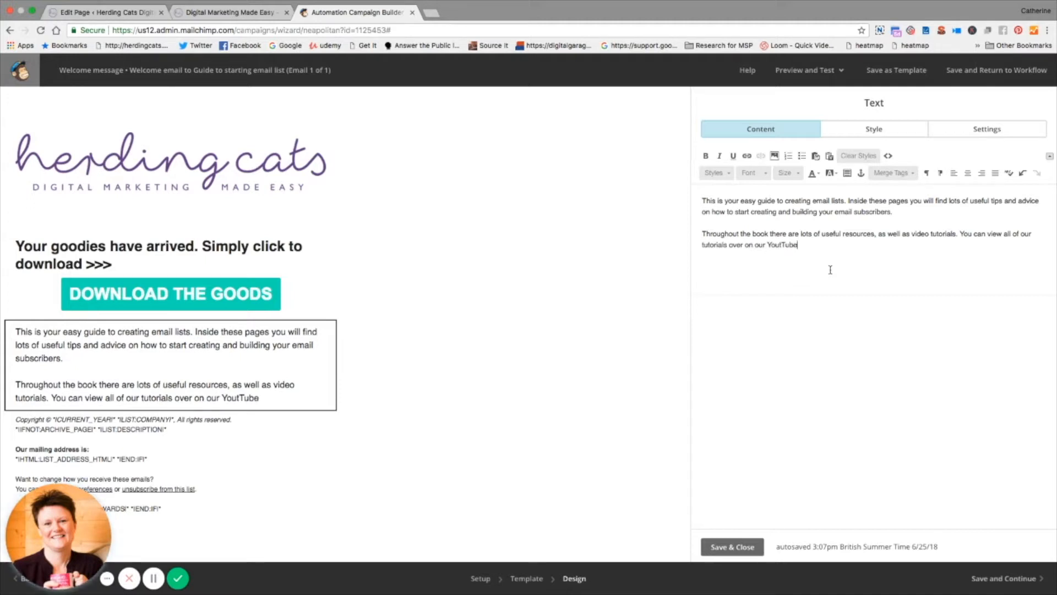
{"action": "type", "text": " channel, just search"}
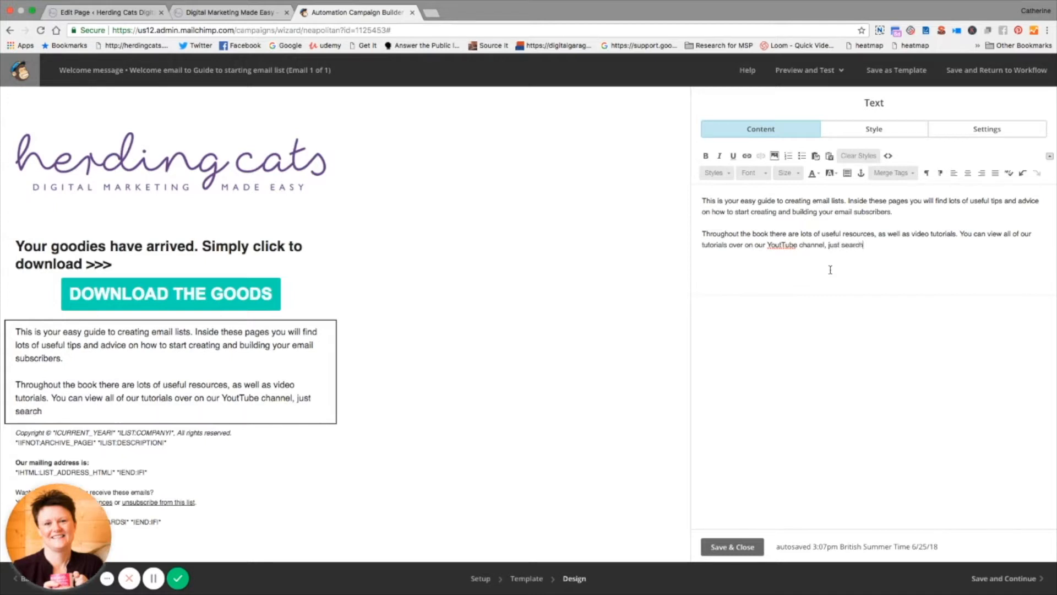
{"action": "type", "text": " 'Digital"}
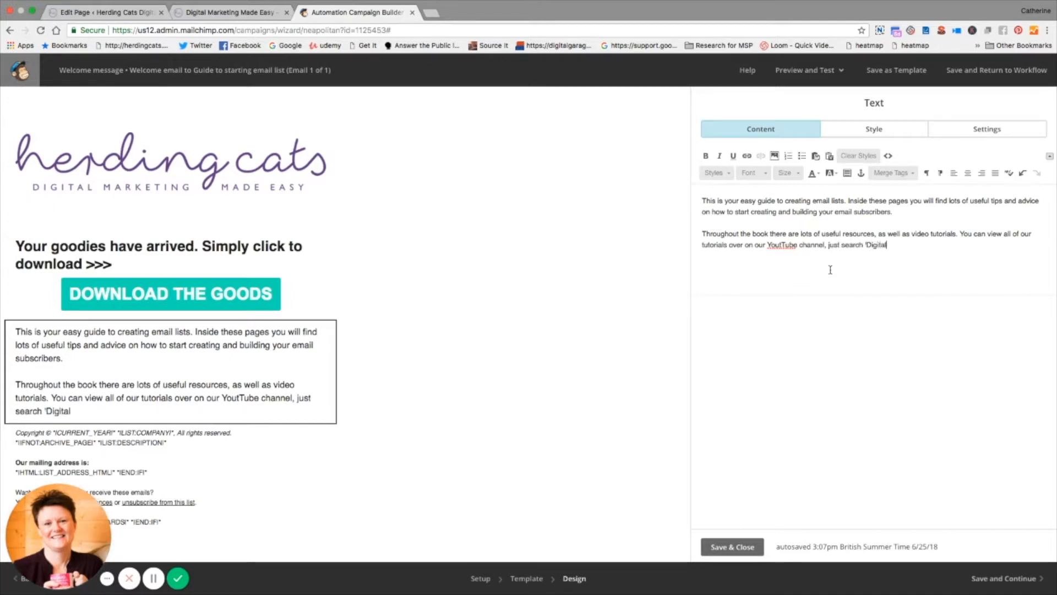
{"action": "type", "text": " Marketing Made Easy"}
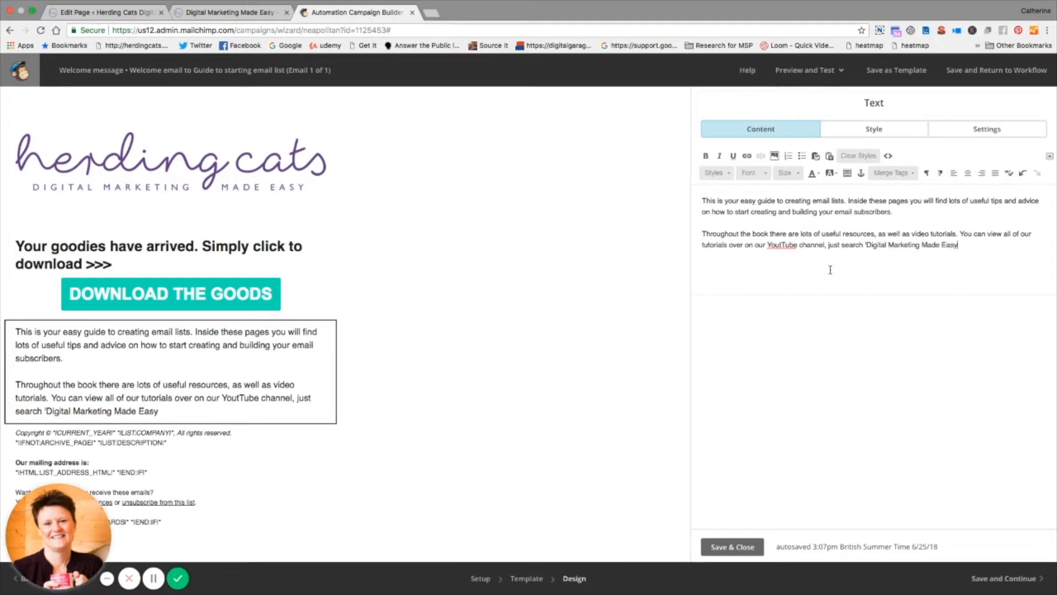
{"action": "type", "text": "'"}
{"action": "left_click", "coordinate": [784, 245]}
{"action": "key", "text": "BackSpace"}
{"action": "left_click", "coordinate": [964, 249]}
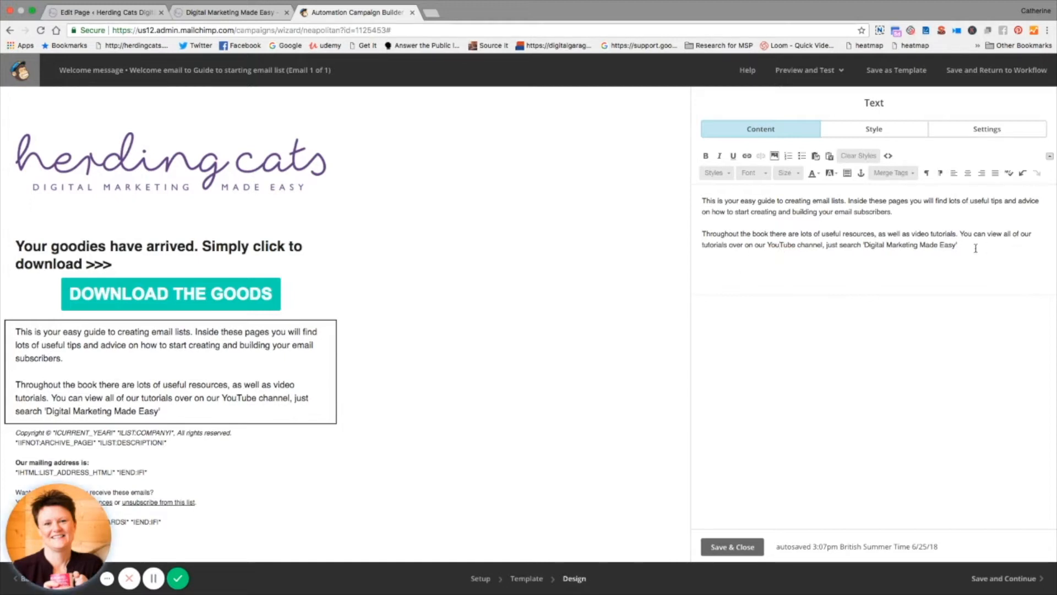
{"action": "type", "text": "\\"}
{"action": "key", "text": "Return"}
{"action": "key", "text": "Return"}
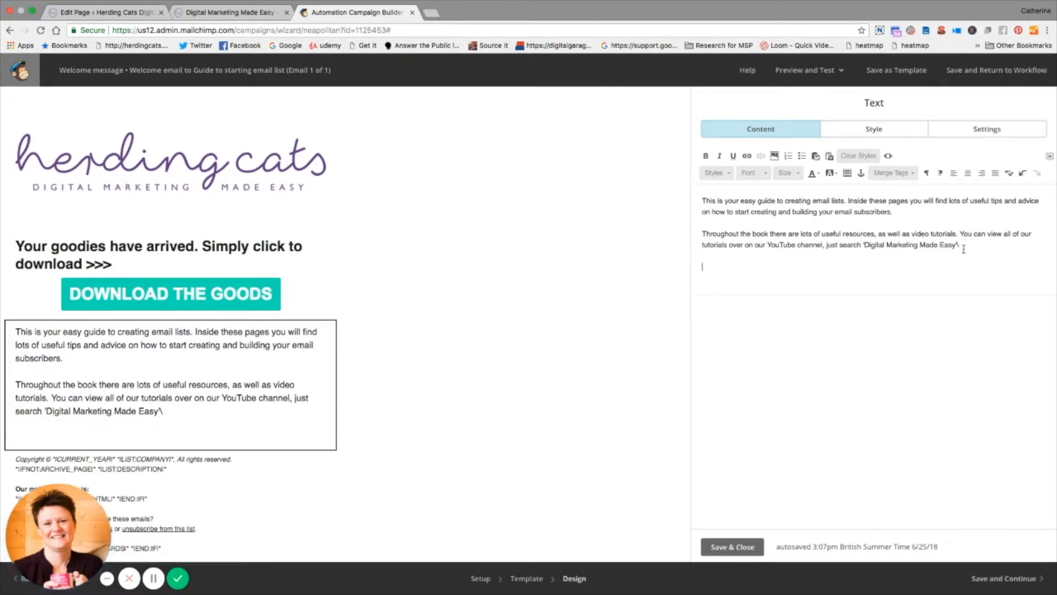
{"action": "key", "text": "BackSpace"}
{"action": "key", "text": "BackSpace"}
{"action": "key", "text": "BackSpace"}
Step: Add a third paragraph reading "We have a fabulous group over on Facebook 'Digital Marketing Made Easy' so jump onboard and let us know how you get on."
{"action": "key", "text": "Return"}
{"action": "key", "text": "Return"}
{"action": "type", "text": "Wer hav"}
{"action": "type", "text": "have a "}
{"action": "type", "text": "fabulous "}
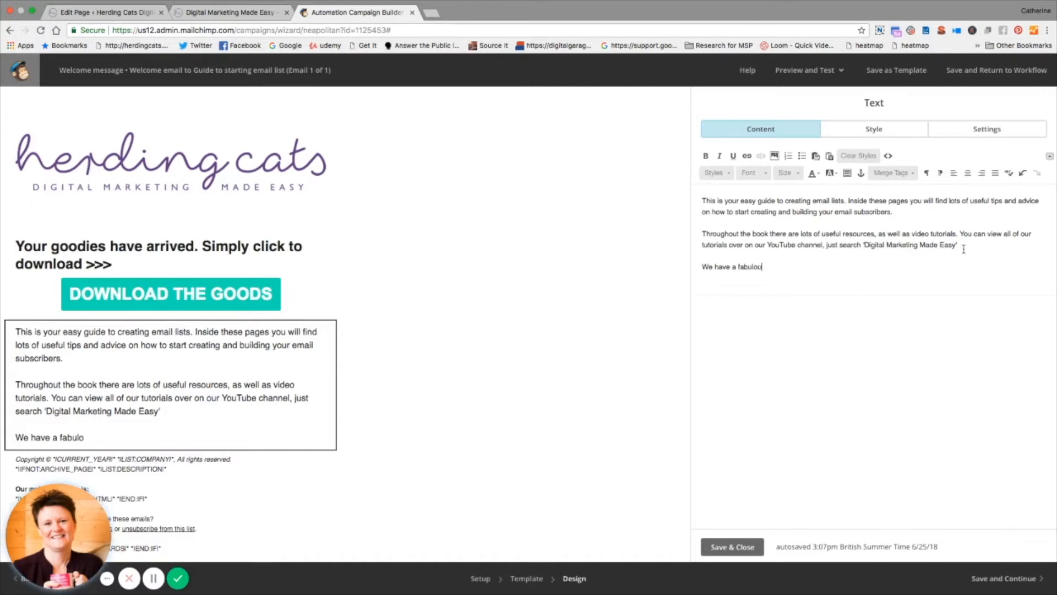
{"action": "type", "text": "group over on Facebook '"}
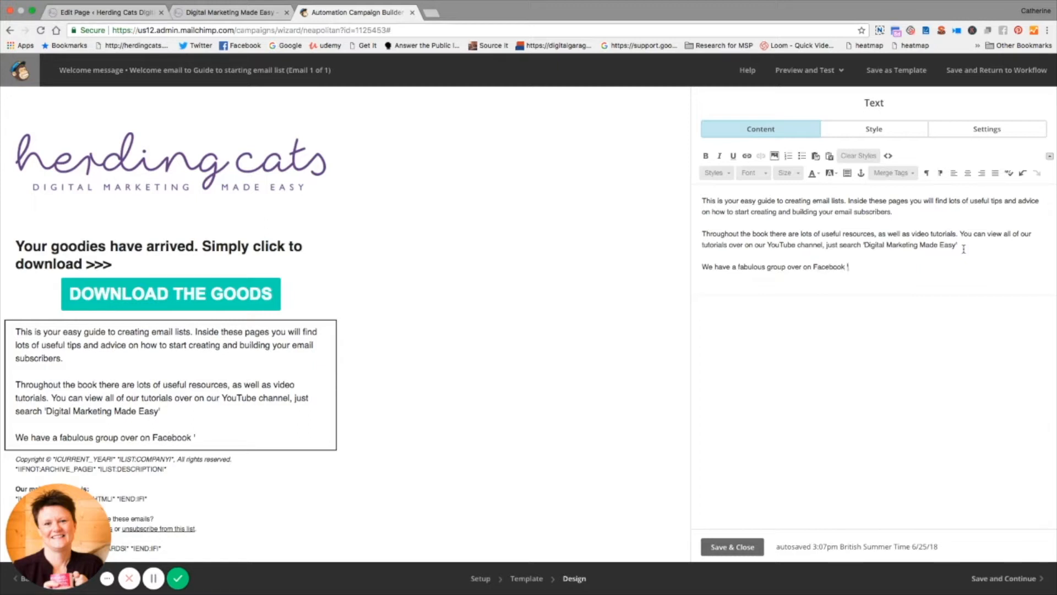
{"action": "type", "text": "Digital Marke"}
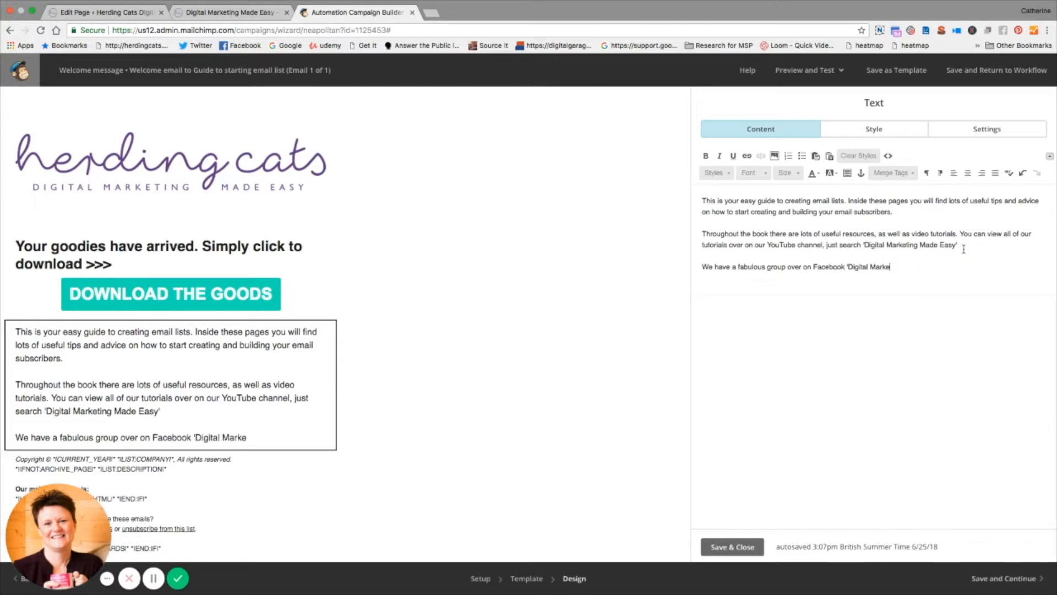
{"action": "type", "text": "ting Made Easy' so jump"}
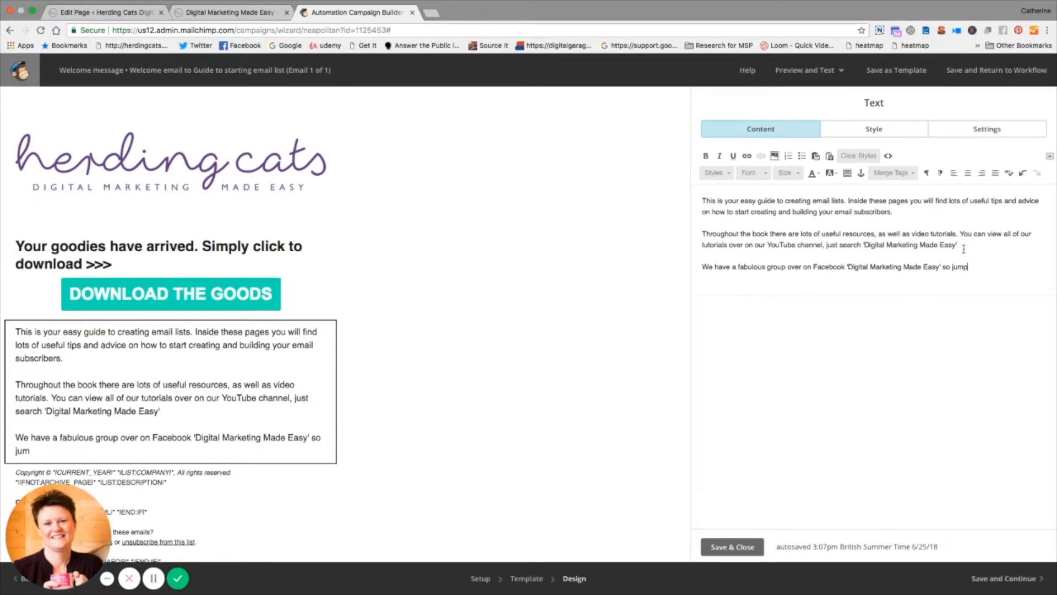
{"action": "type", "text": " onboard and let us know how you get on"}
{"action": "type", "text": "."}
Step: Add a fourth paragraph reading "Keep an eye out for all the latesst updates on our social media chanels."
{"action": "key", "text": "Return"}
{"action": "type", "text": "Ke"}
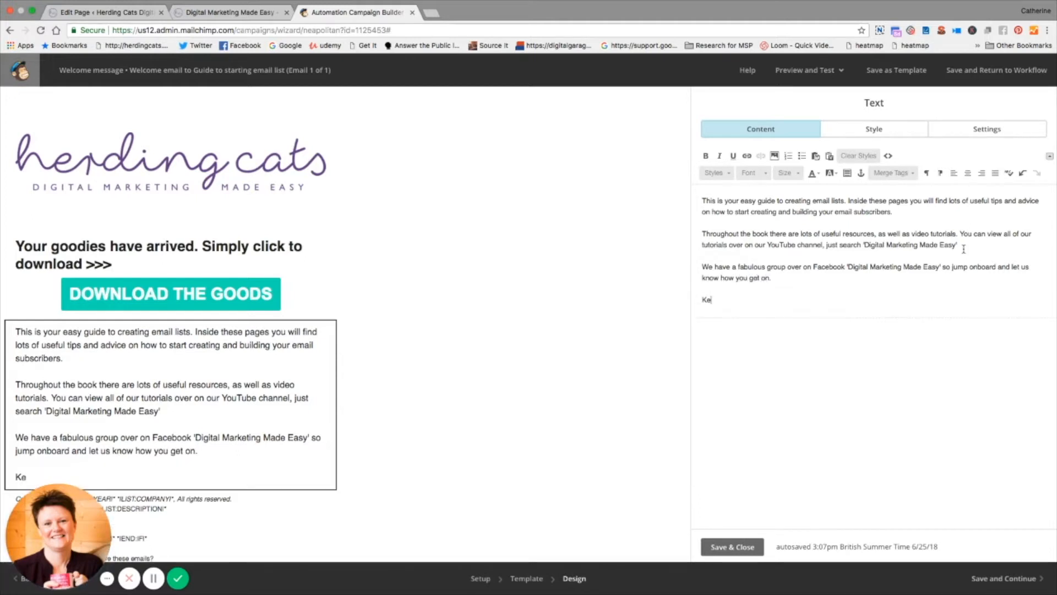
{"action": "type", "text": "ep an eye out for all the latesst"}
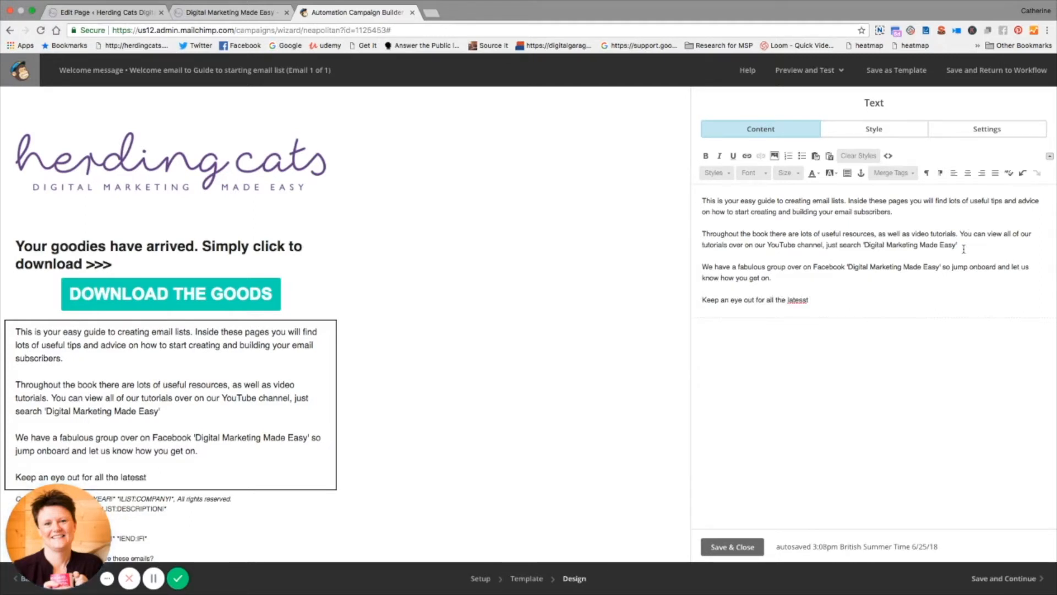
{"action": "type", "text": " updates on o"}
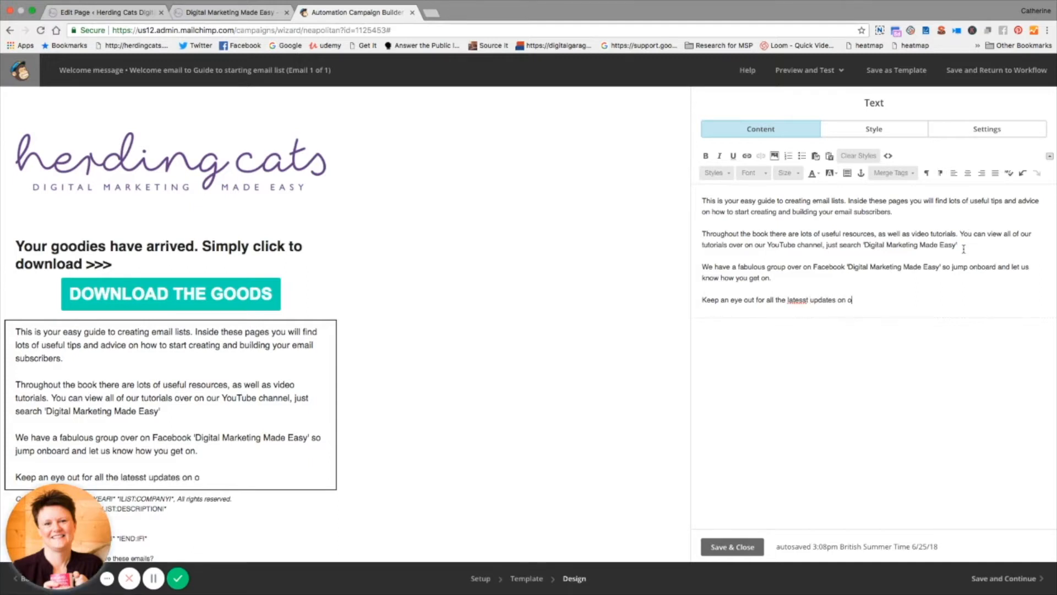
{"action": "type", "text": "ur social m"}
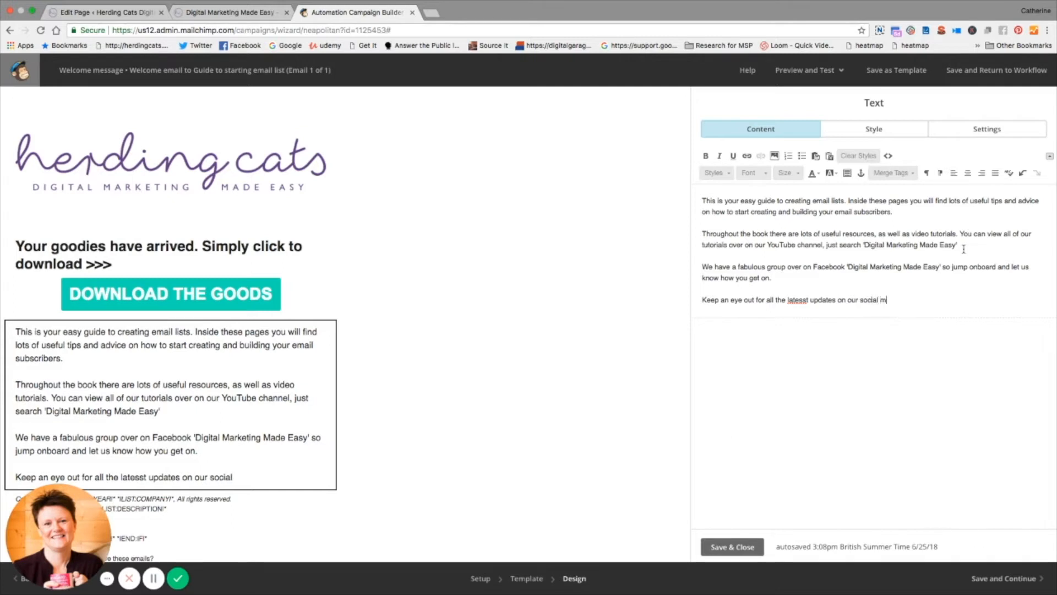
{"action": "type", "text": "edia"}
{"action": "type", "text": " che"}
{"action": "type", "text": "nell"}
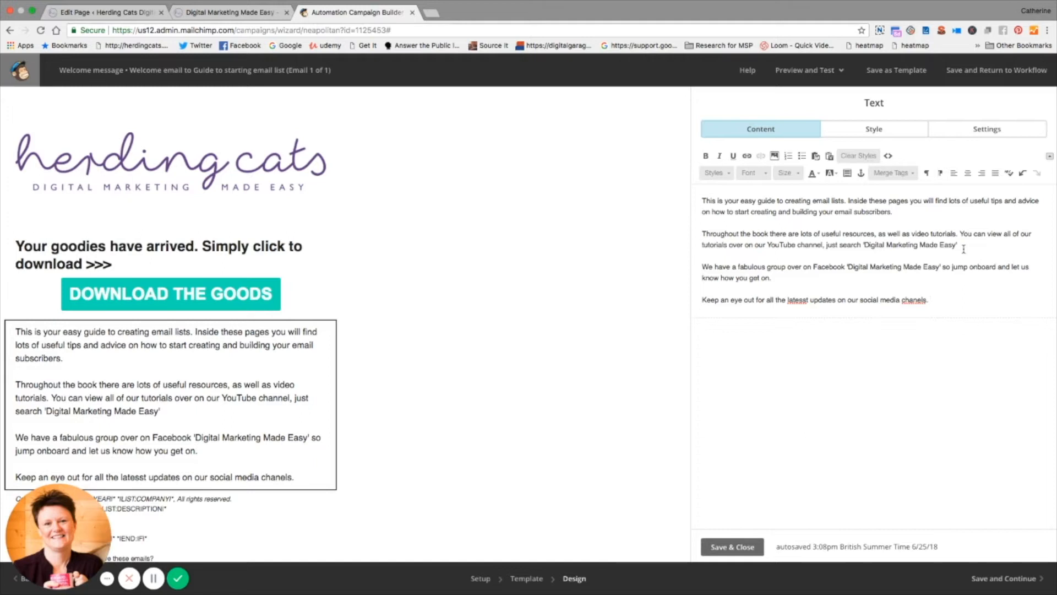
{"action": "key", "text": "Return"}
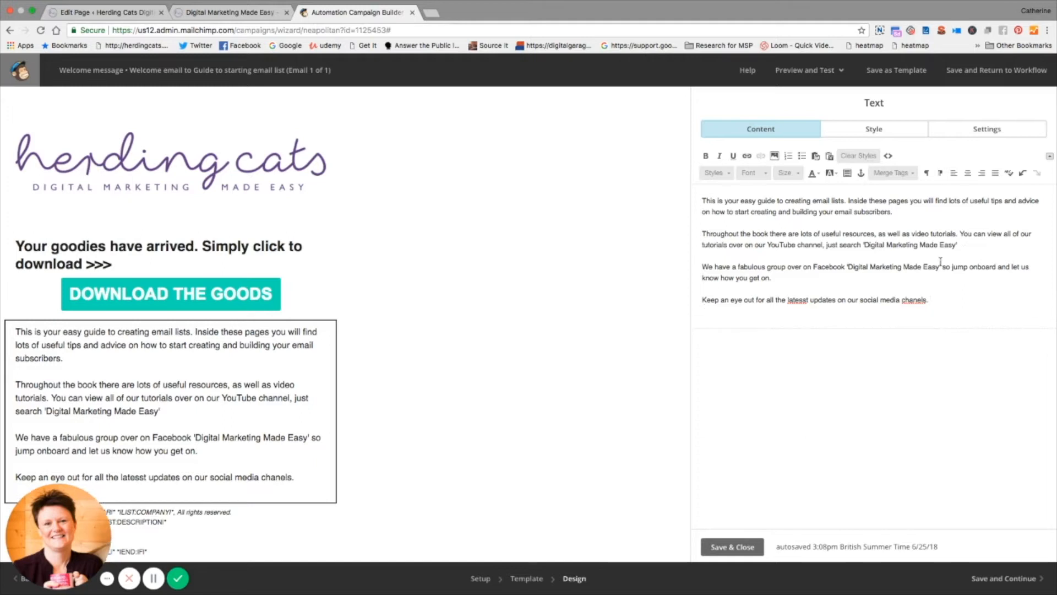
Step: Correct the two misspelled words in the fourth paragraph to "latest" and "channels"
{"action": "double_click", "coordinate": [799, 300]}
{"action": "type", "text": "latest"}
{"action": "double_click", "coordinate": [910, 300]}
{"action": "type", "text": "channels"}
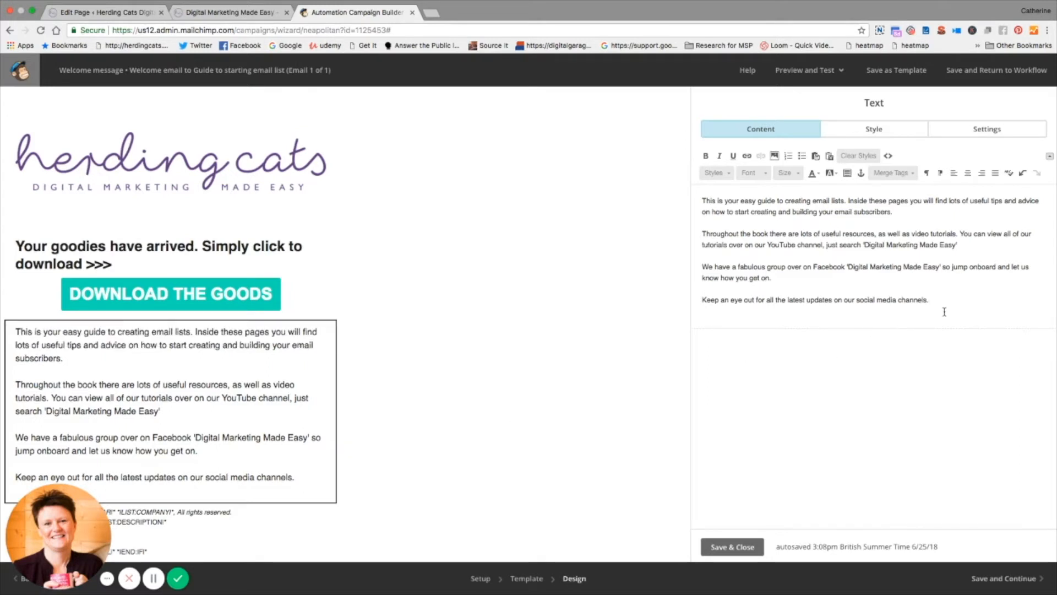
Step: Add the sign-off "Keep it easy," with the sender's first name on the line below, and save the text block
{"action": "key", "text": "Return"}
{"action": "type", "text": "Kepp it eac"}
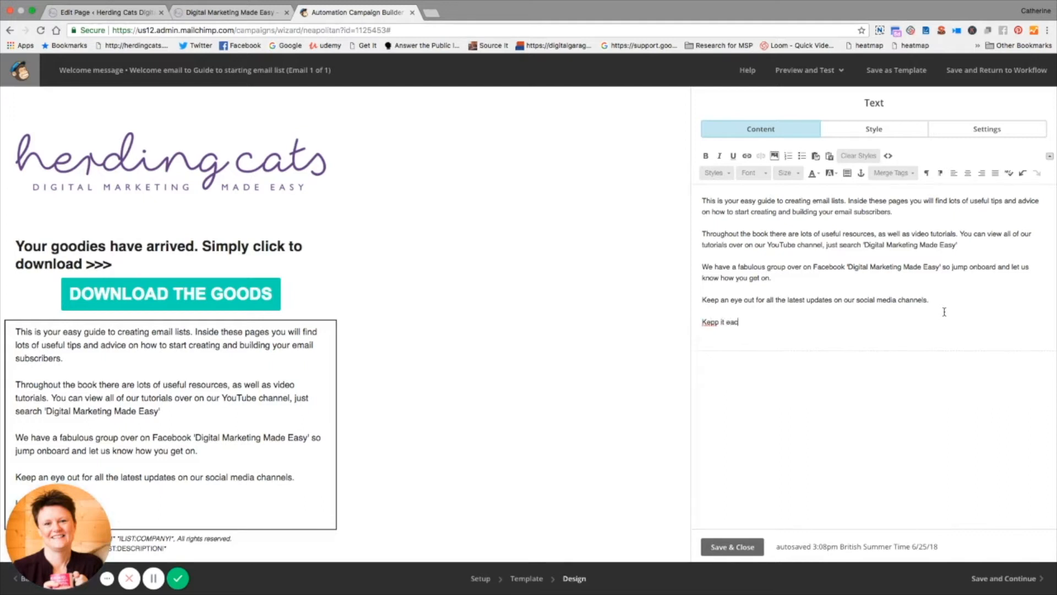
{"action": "key", "text": "BackSpace"}
{"action": "key", "text": "BackSpace"}
{"action": "key", "text": "BackSpace"}
{"action": "key", "text": "BackSpace"}
{"action": "key", "text": "BackSpace"}
{"action": "key", "text": "BackSpace"}
{"action": "key", "text": "BackSpace"}
{"action": "key", "text": "BackSpace"}
{"action": "key", "text": "BackSpace"}
{"action": "type", "text": "ep it easy,"}
{"action": "key", "text": "Return"}
{"action": "type", "text": "Cat."}
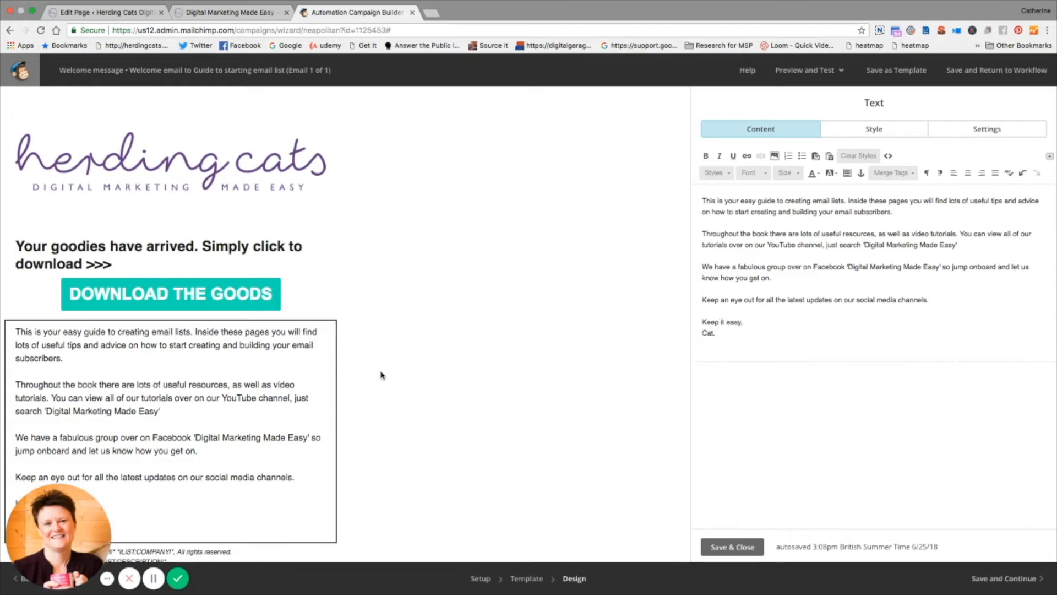
{"action": "left_click", "coordinate": [731, 546]}
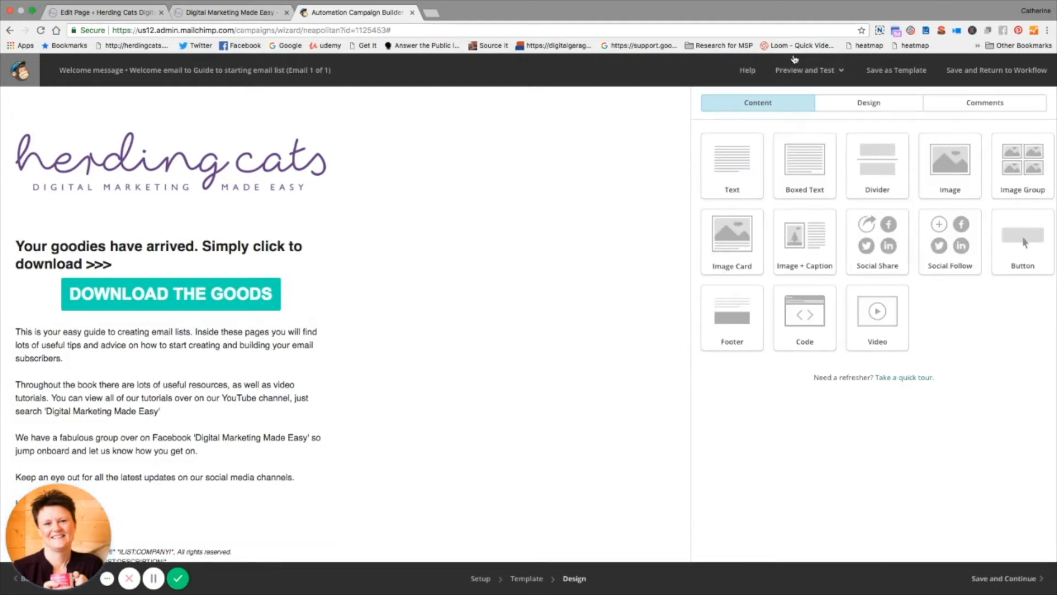
Step: Preview the email in desktop view, review it from the logo down to the footer, and exit the preview
{"action": "left_click", "coordinate": [798, 70]}
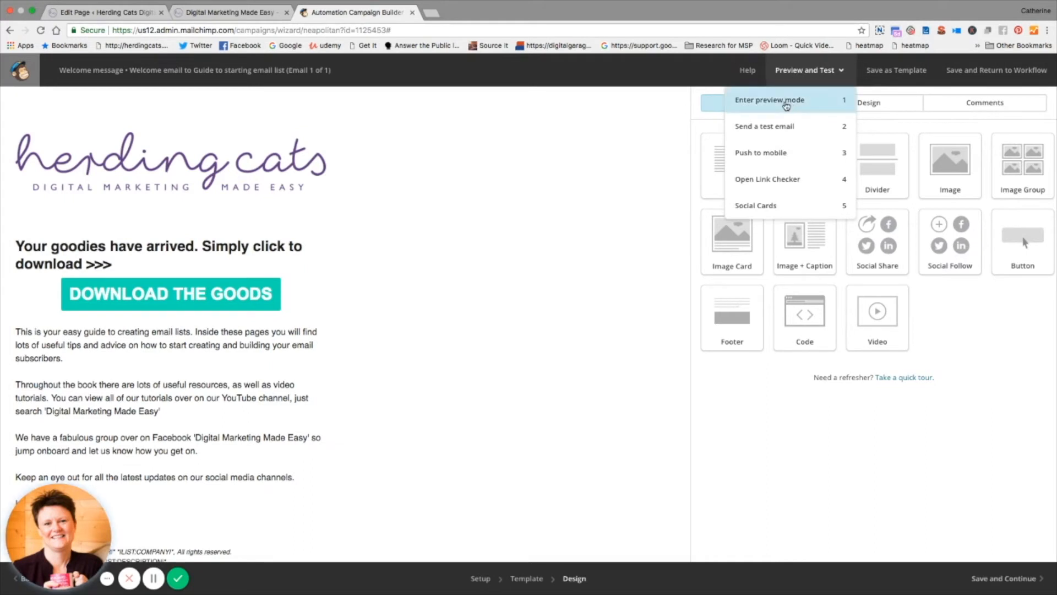
{"action": "left_click", "coordinate": [786, 104]}
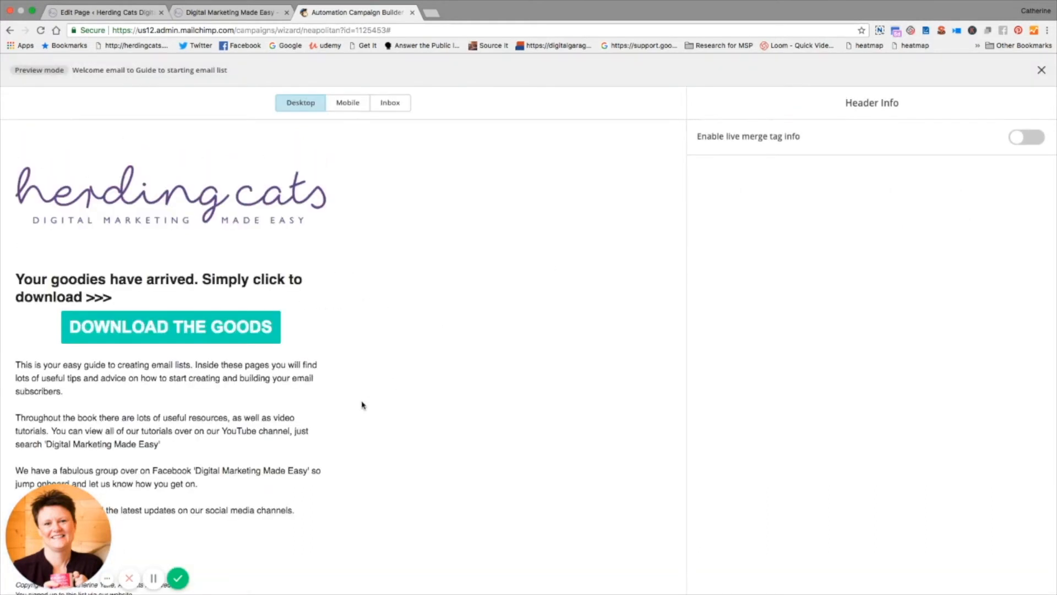
{"action": "scroll", "coordinate": [392, 382], "scroll_direction": "down", "scroll_amount": 3}
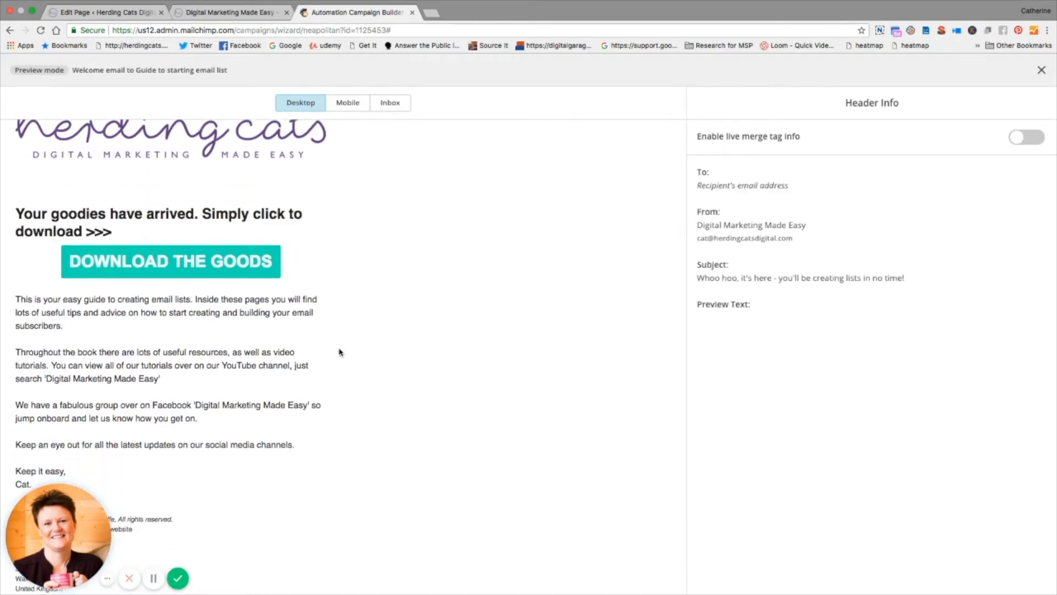
{"action": "scroll", "coordinate": [379, 352], "scroll_direction": "down", "scroll_amount": 1}
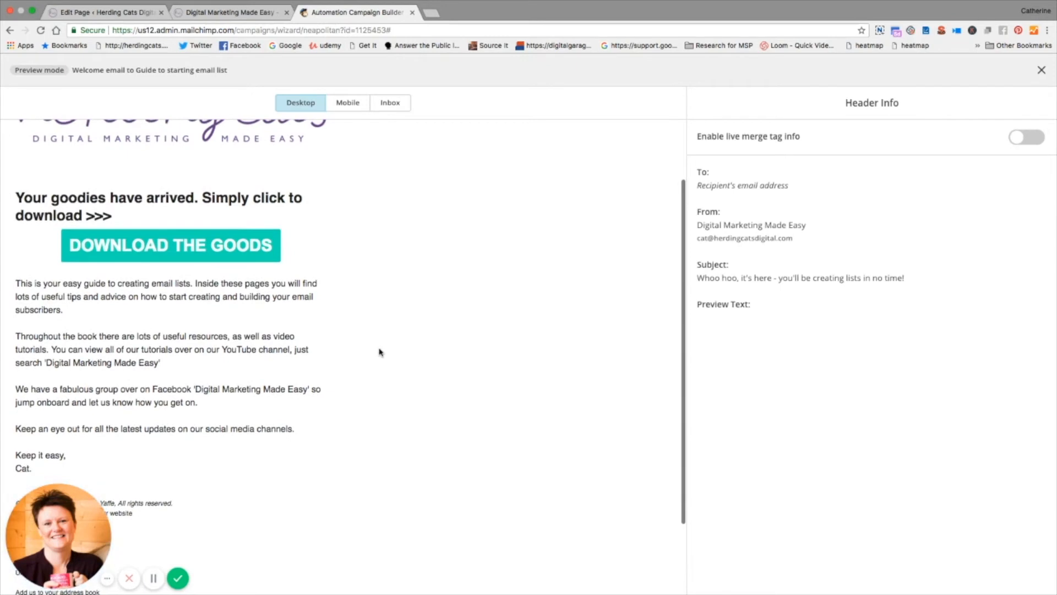
{"action": "scroll", "coordinate": [381, 352], "scroll_direction": "down", "scroll_amount": 3}
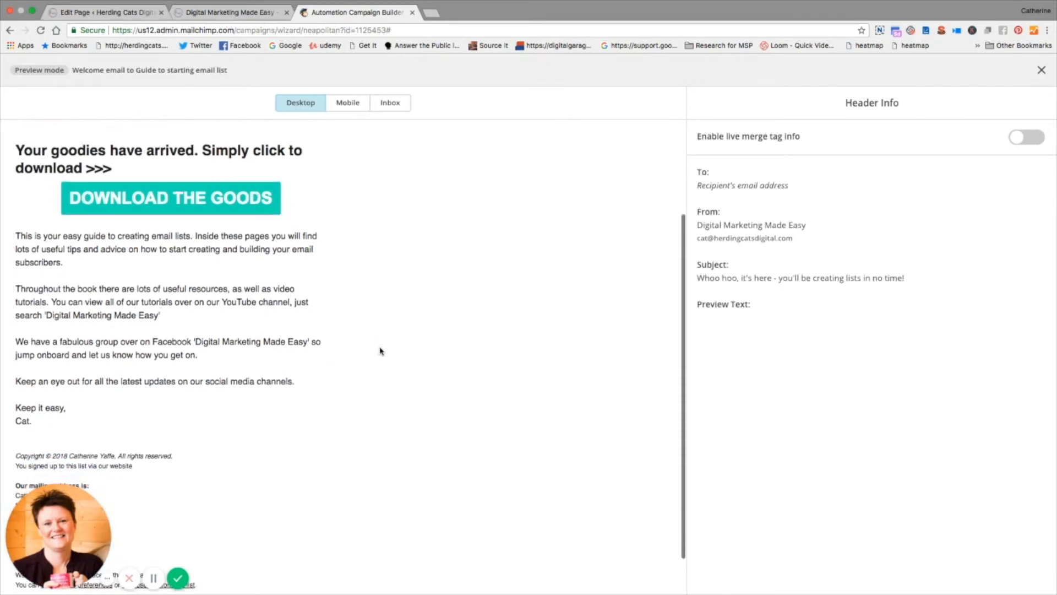
{"action": "scroll", "coordinate": [380, 351], "scroll_direction": "down", "scroll_amount": 3}
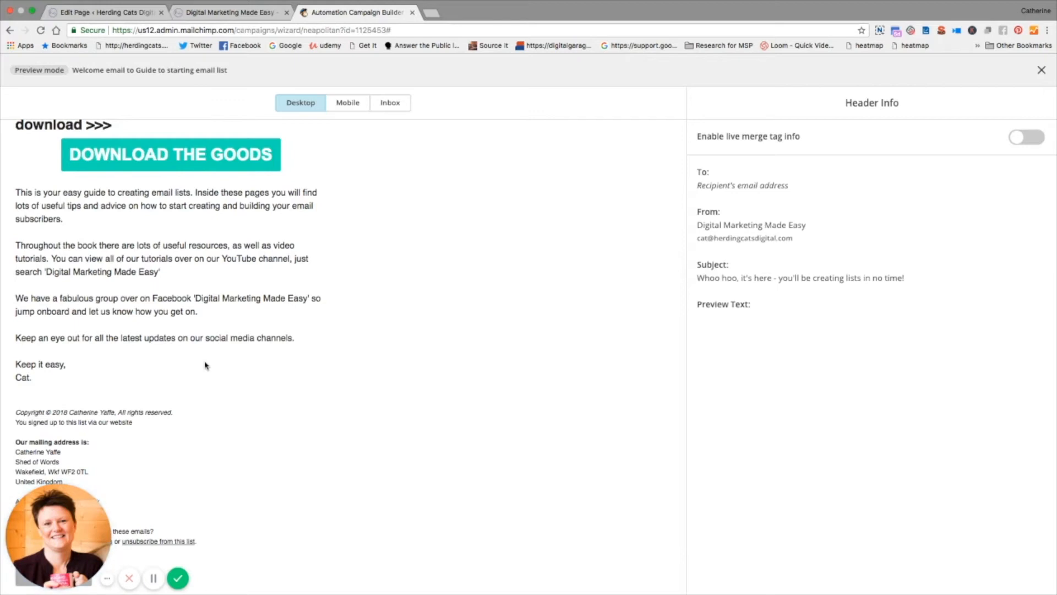
{"action": "scroll", "coordinate": [205, 365], "scroll_direction": "down", "scroll_amount": 1}
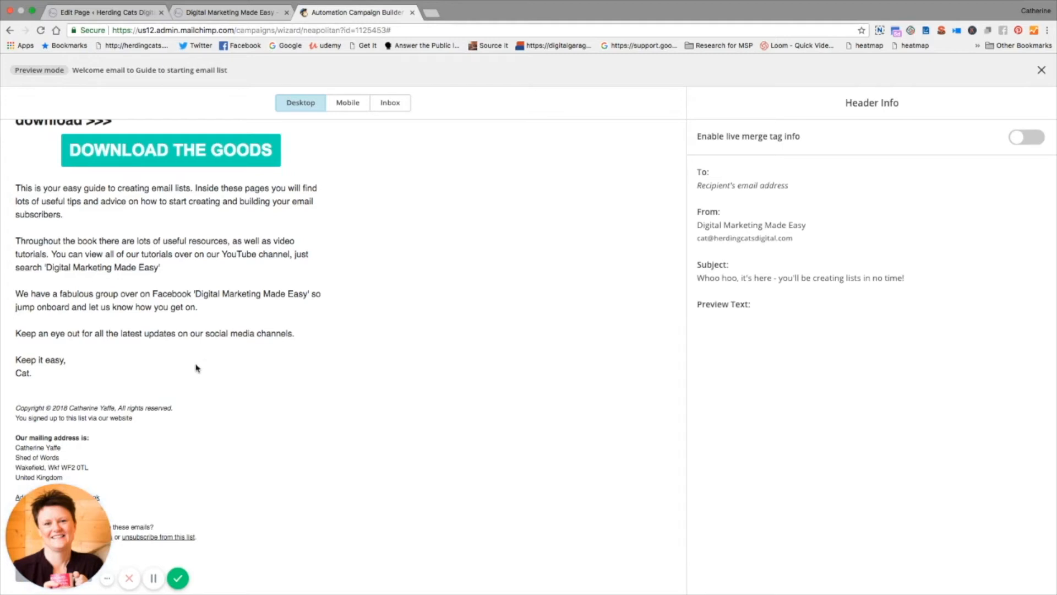
{"action": "scroll", "coordinate": [196, 368], "scroll_direction": "up", "scroll_amount": 5}
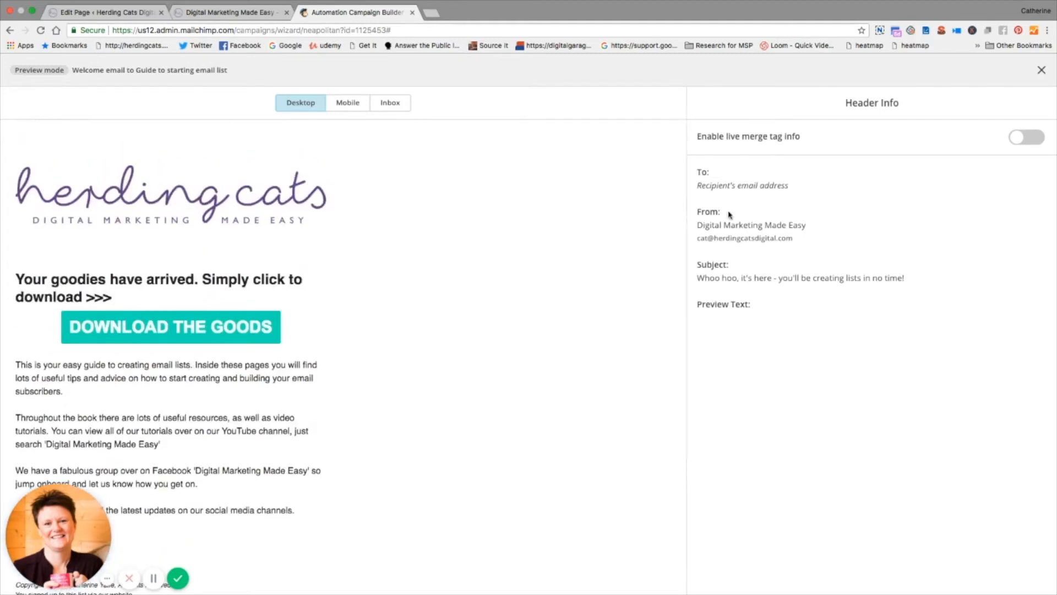
{"action": "left_click", "coordinate": [1049, 66]}
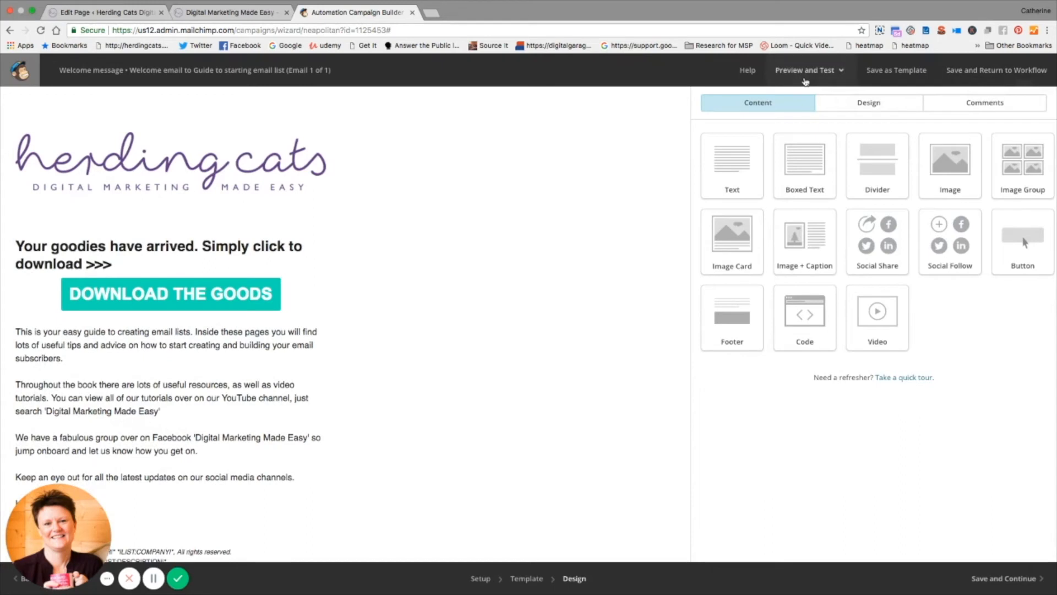
Step: Send a test of the email to the prefilled recipient address and dismiss the confirmation
{"action": "left_click", "coordinate": [813, 72]}
{"action": "left_click", "coordinate": [764, 131]}
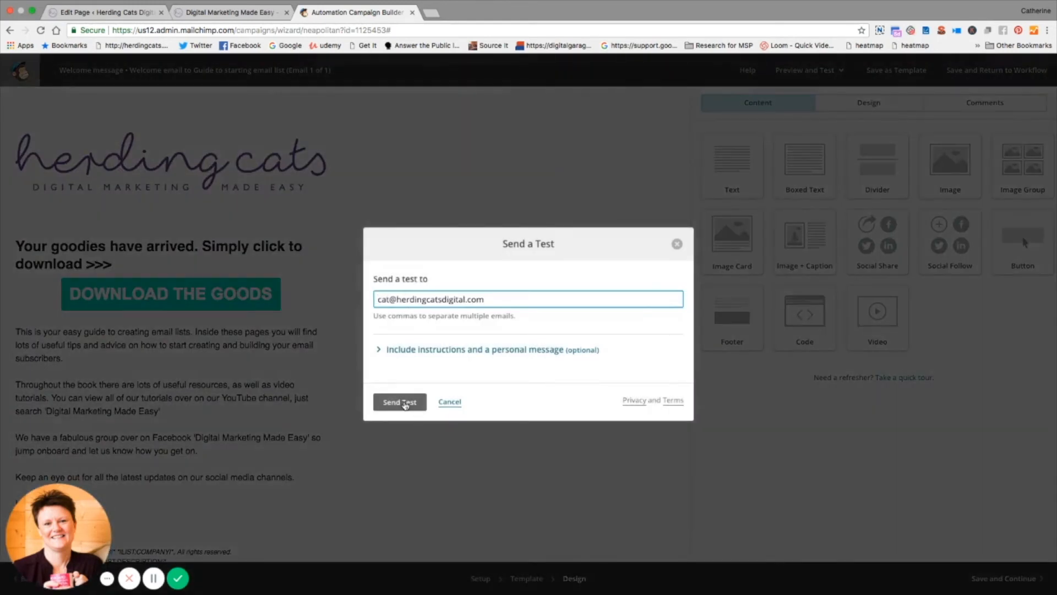
{"action": "left_click", "coordinate": [406, 405]}
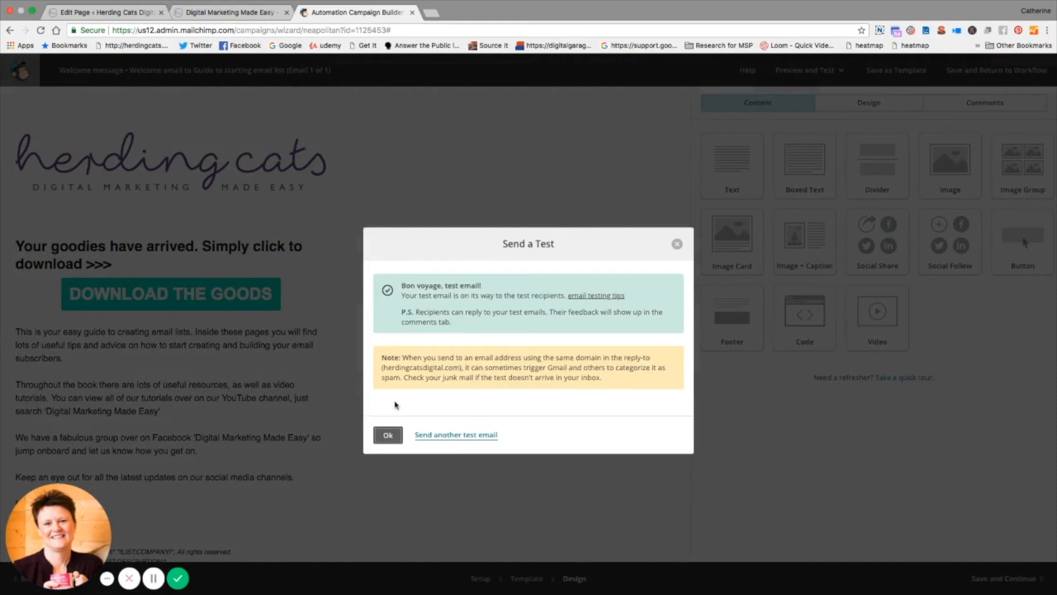
{"action": "left_click", "coordinate": [388, 436]}
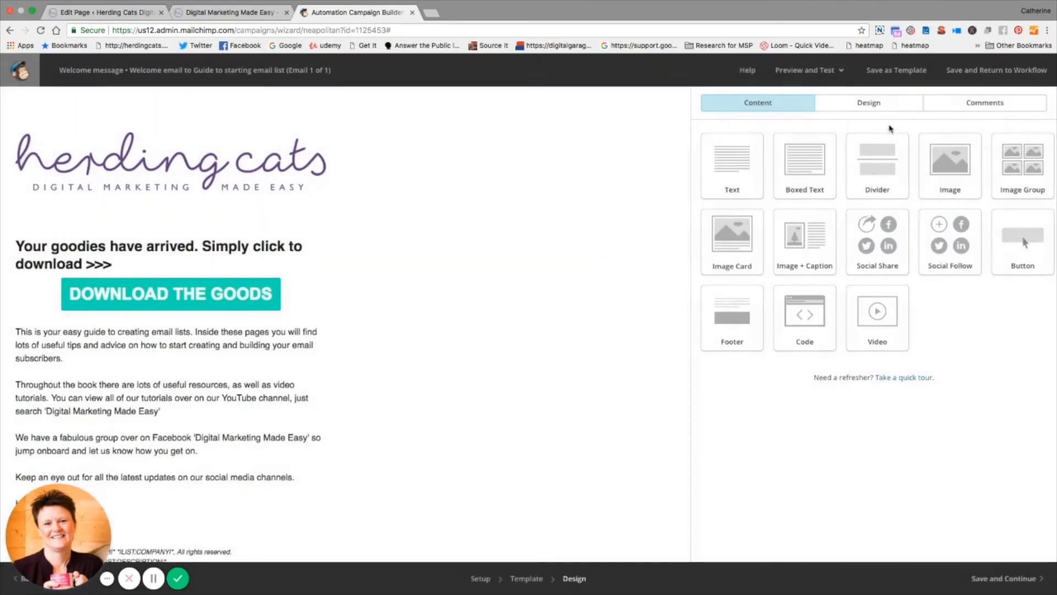
Step: Preview the email in mobile view and review its content from start to end
{"action": "left_click", "coordinate": [778, 70]}
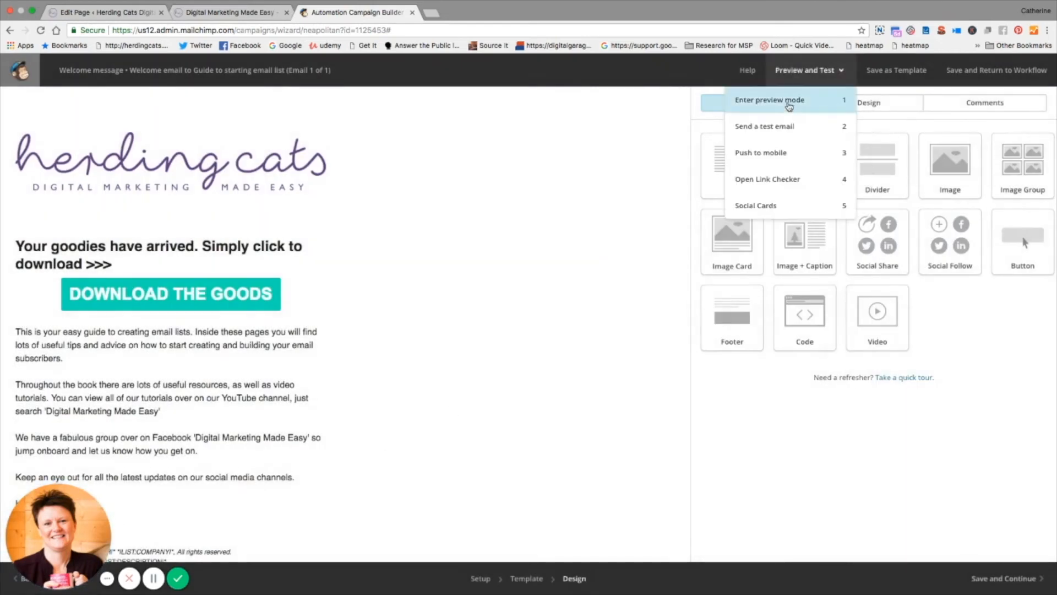
{"action": "left_click", "coordinate": [786, 99]}
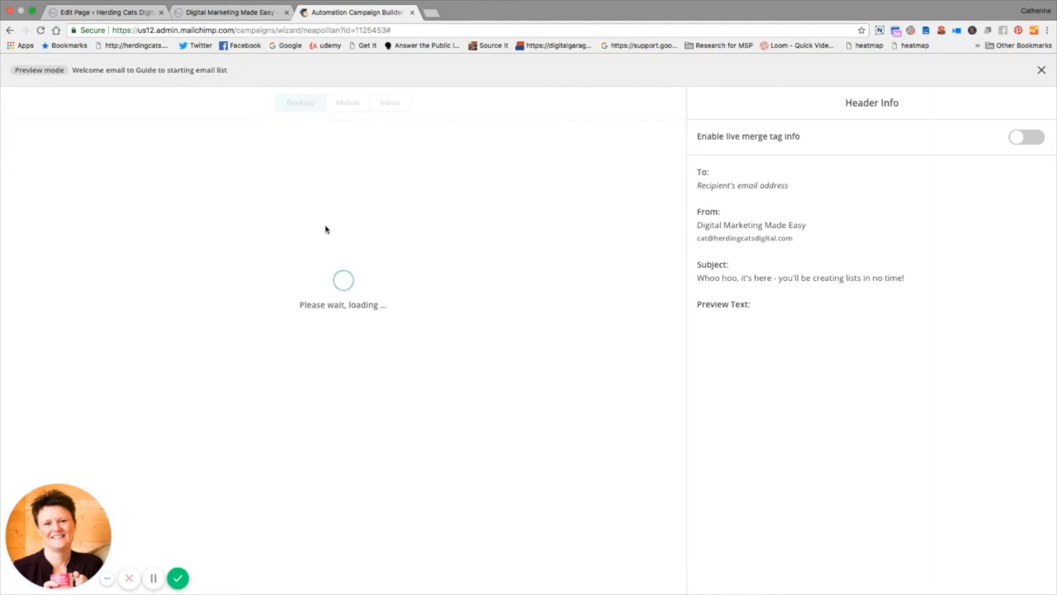
{"action": "left_click", "coordinate": [348, 105]}
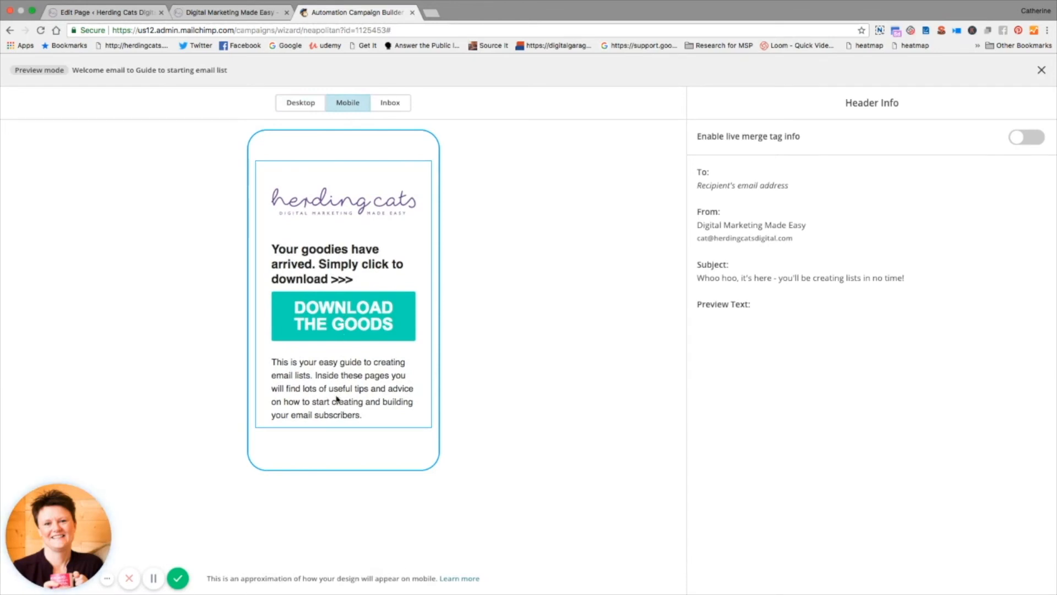
{"action": "scroll", "coordinate": [338, 400], "scroll_direction": "down", "scroll_amount": 10}
{"action": "scroll", "coordinate": [338, 400], "scroll_direction": "up", "scroll_amount": 4}
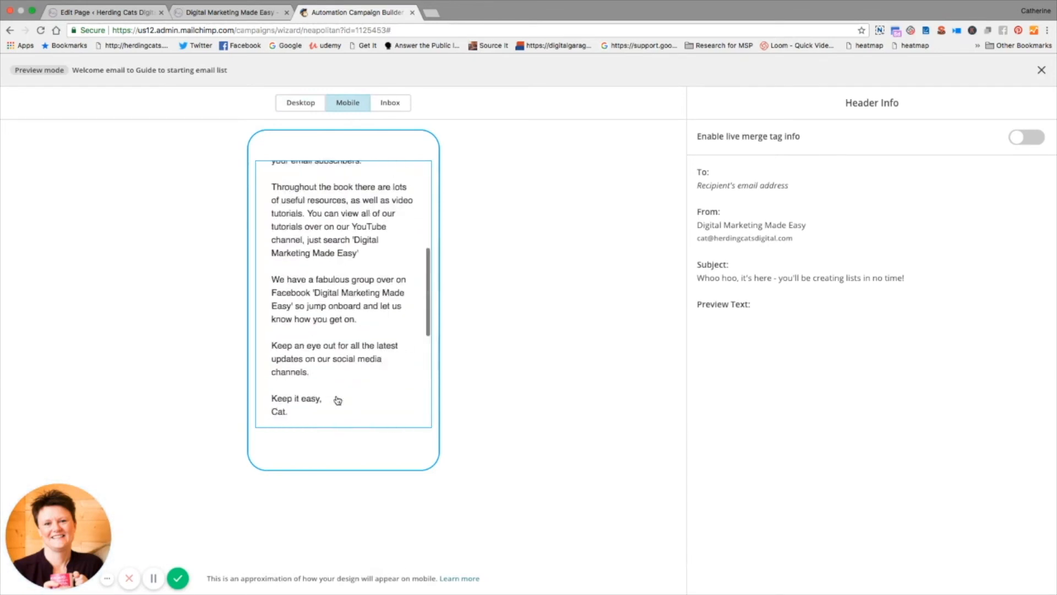
{"action": "scroll", "coordinate": [337, 400], "scroll_direction": "up", "scroll_amount": 6}
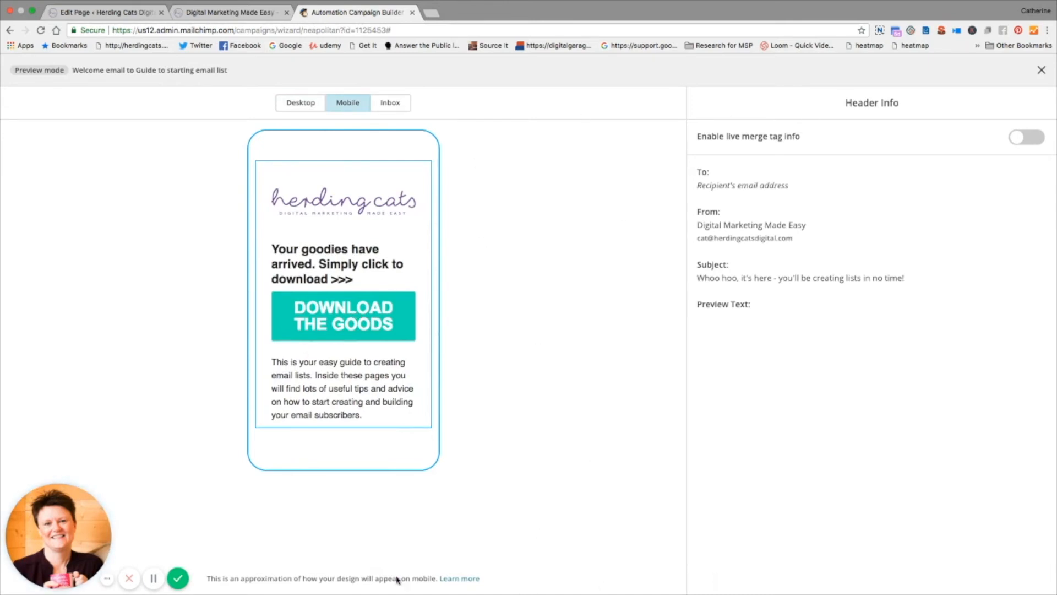
Step: Test the "DOWNLOAD THE GOODS" button in the mobile preview and look through the PDF guide it links to
{"action": "left_click", "coordinate": [246, 572]}
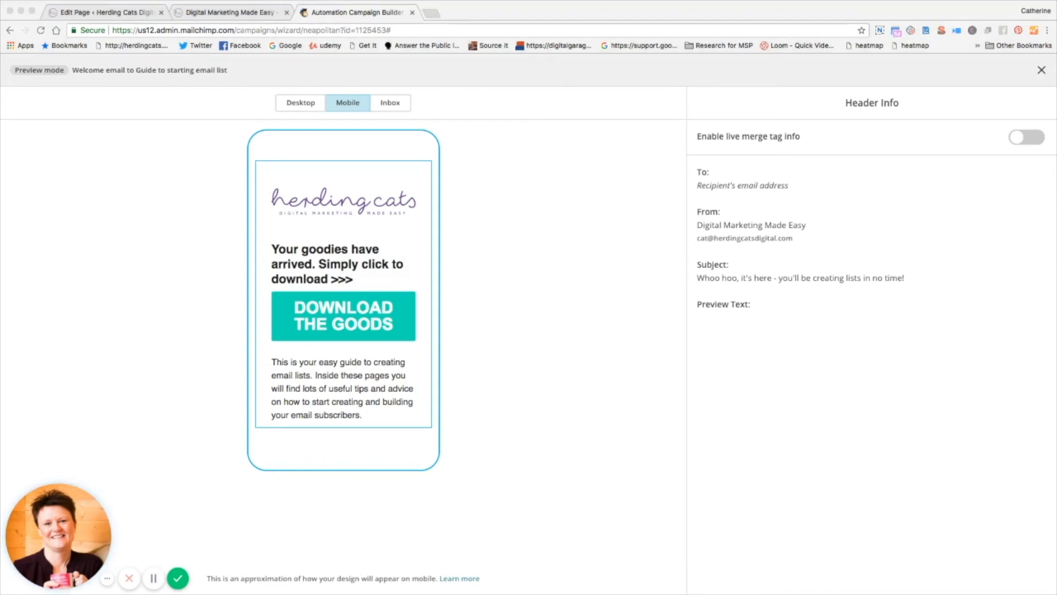
{"action": "left_click", "coordinate": [342, 316]}
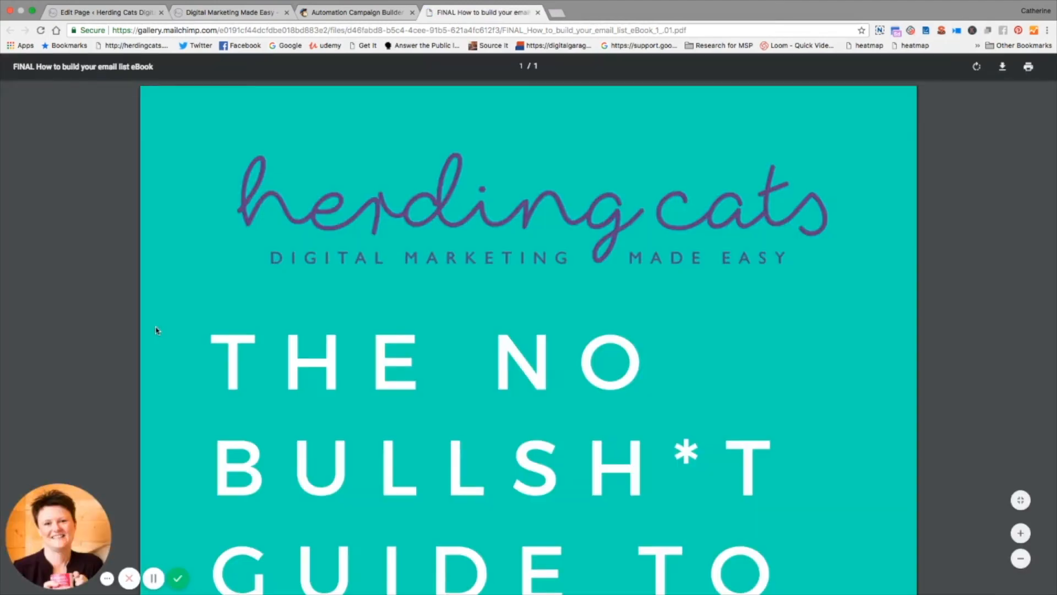
{"action": "scroll", "coordinate": [330, 325], "scroll_direction": "down", "scroll_amount": 6}
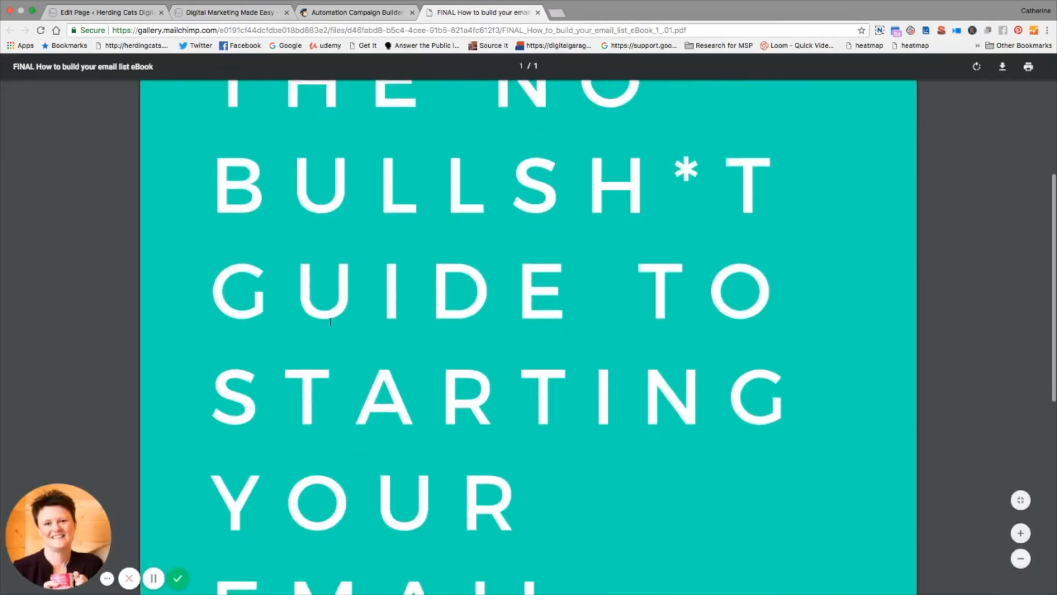
Step: View more of the PDF guide's cover at a smaller zoom, close the guide, and exit the email's mobile preview
{"action": "scroll", "coordinate": [329, 325], "scroll_direction": "up", "scroll_amount": 6}
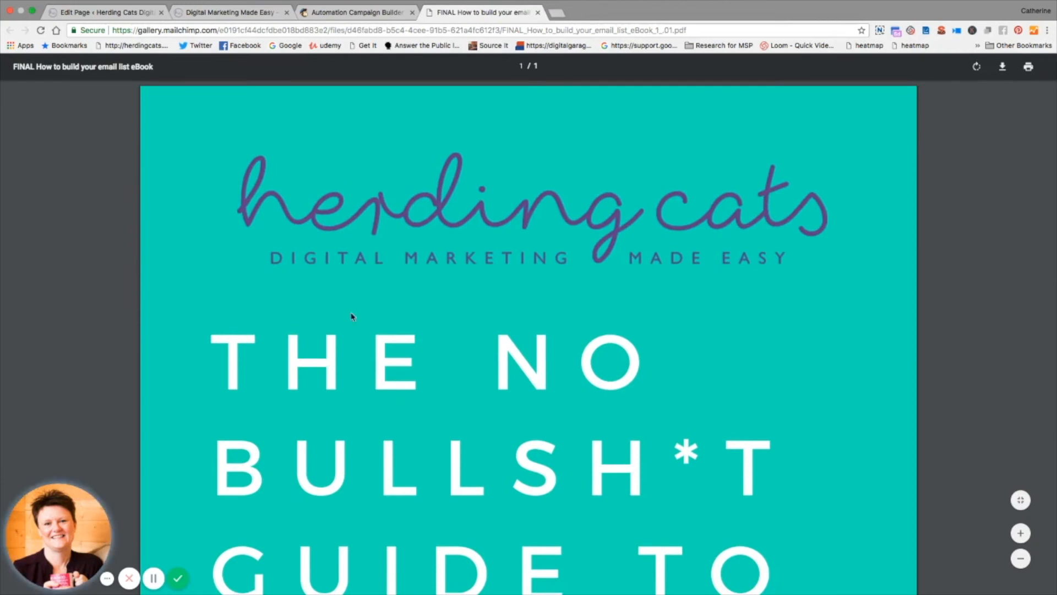
{"action": "left_click", "coordinate": [1020, 558]}
{"action": "left_click", "coordinate": [1020, 558]}
{"action": "left_click", "coordinate": [1021, 558]}
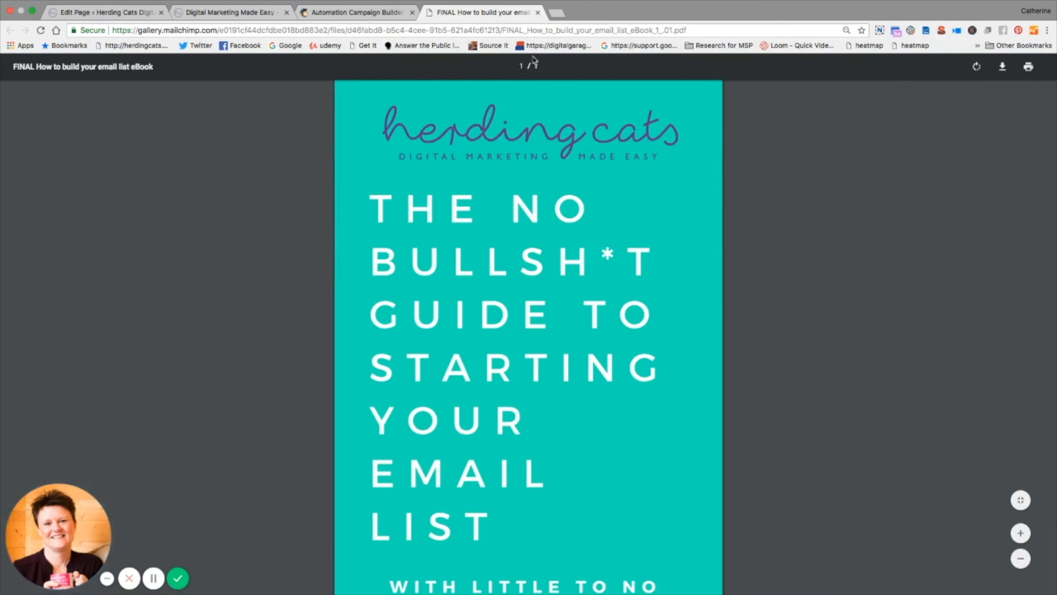
{"action": "left_click", "coordinate": [538, 12]}
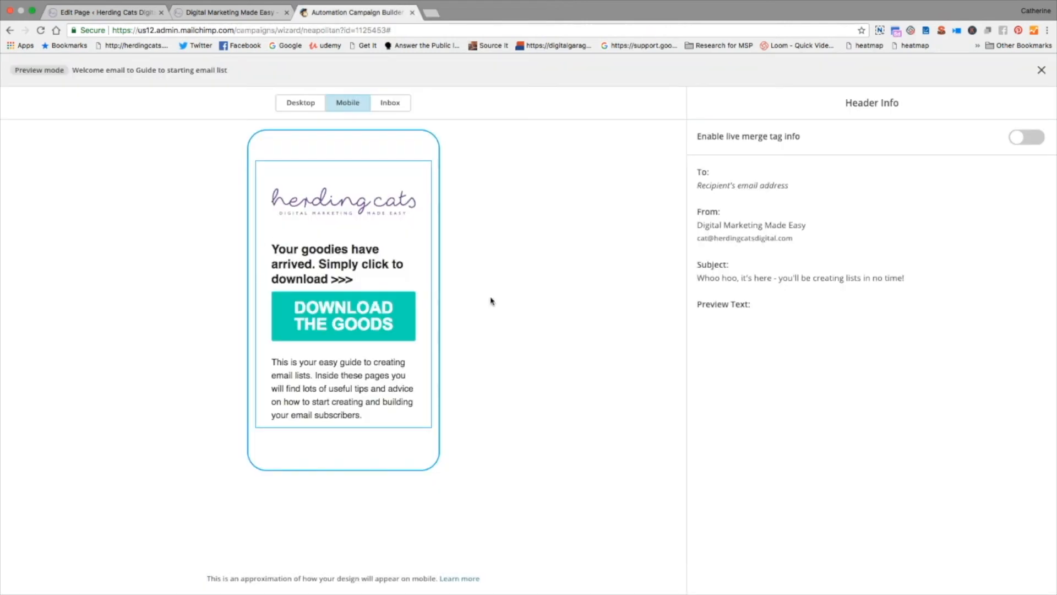
{"action": "left_click", "coordinate": [1041, 69]}
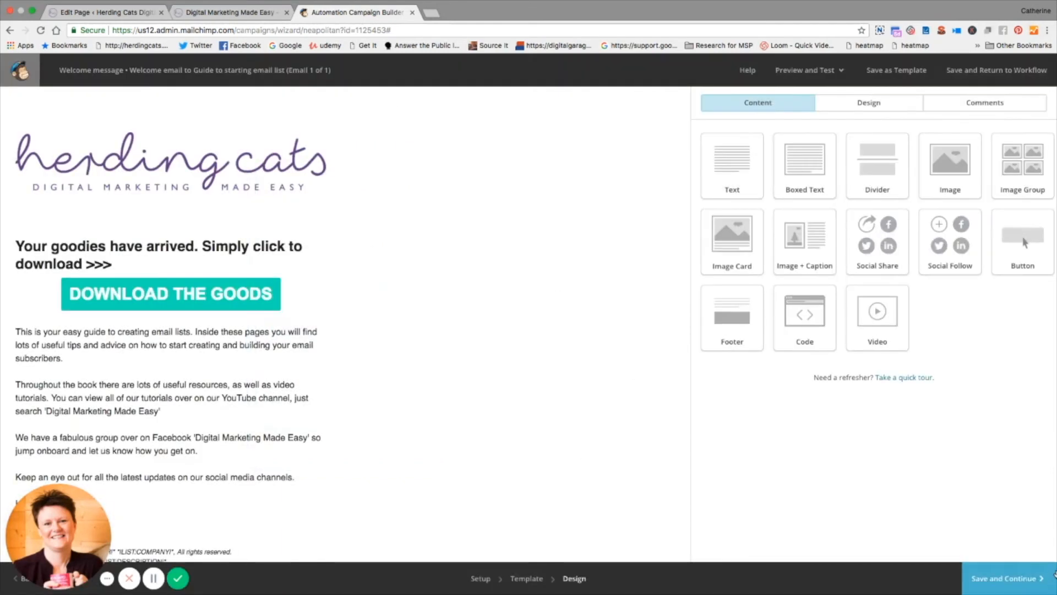
Step: Save the email design, start the welcome automation workflow for the "Guide to starting your email list" list, and return to the campaigns overview
{"action": "left_click", "coordinate": [1019, 584]}
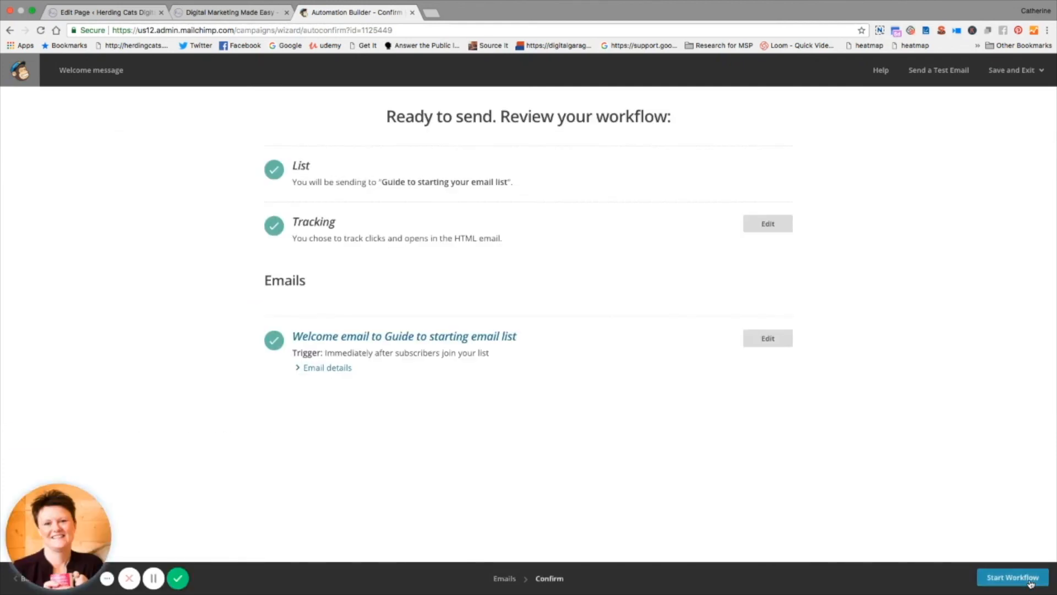
{"action": "left_click", "coordinate": [1026, 580]}
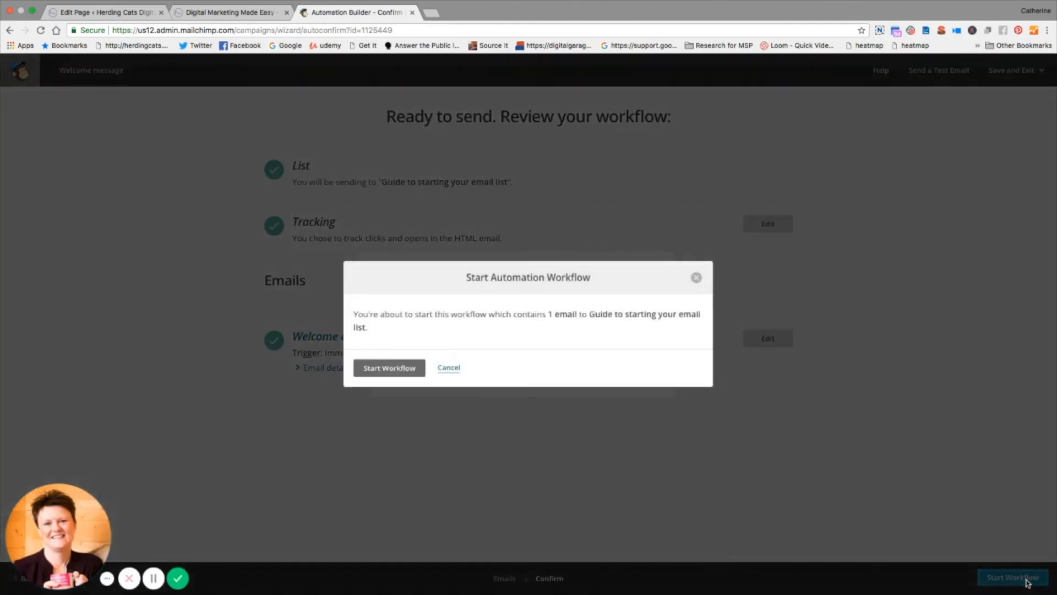
{"action": "left_click", "coordinate": [372, 368]}
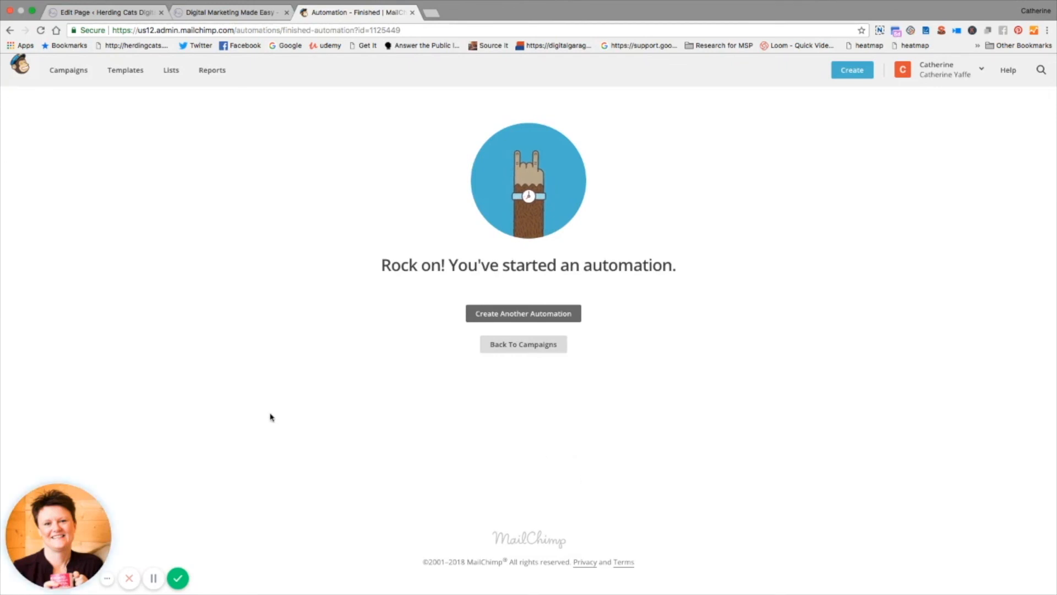
{"action": "left_click", "coordinate": [56, 74]}
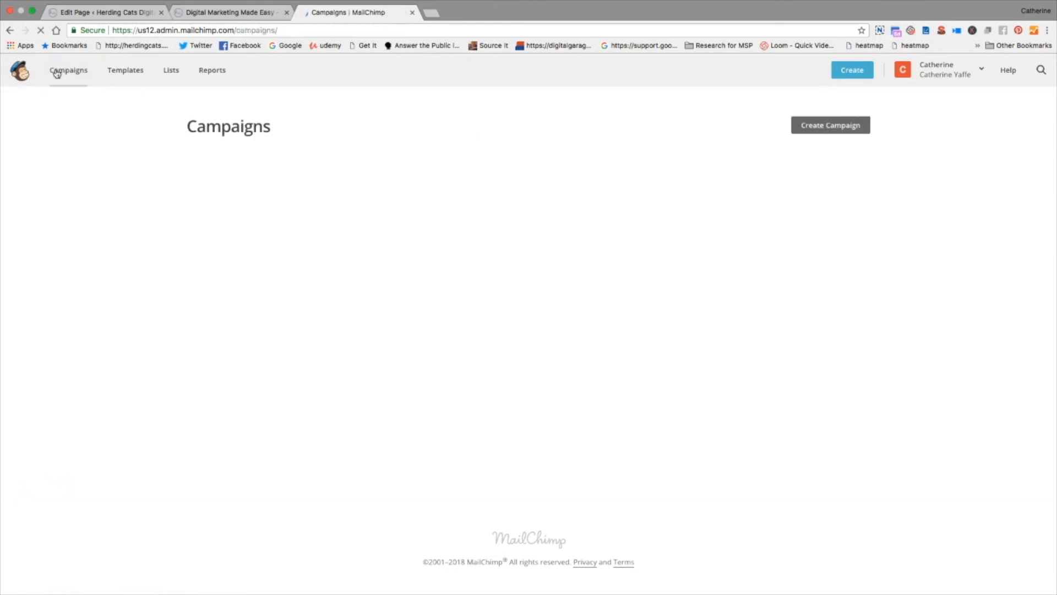